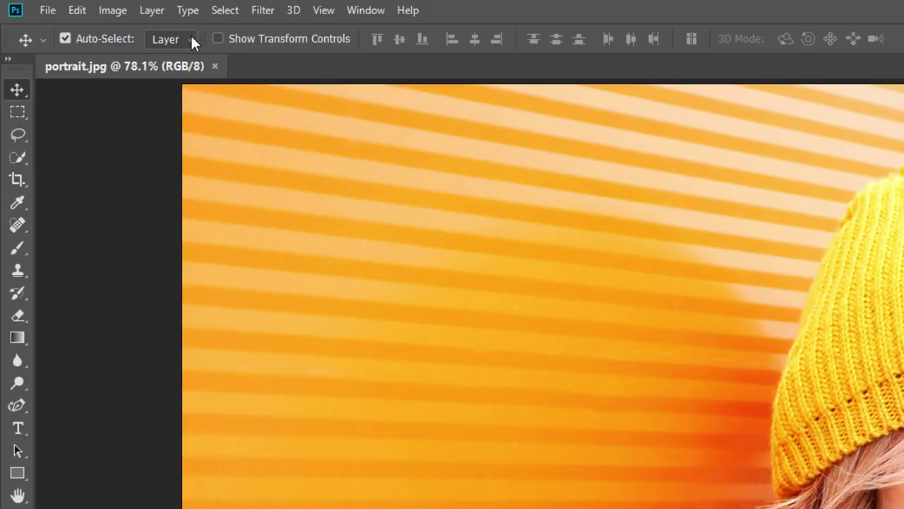
- Convert the Background layer of portrait.jpg to a smart object and undo the conversion
left_click(163, 12)
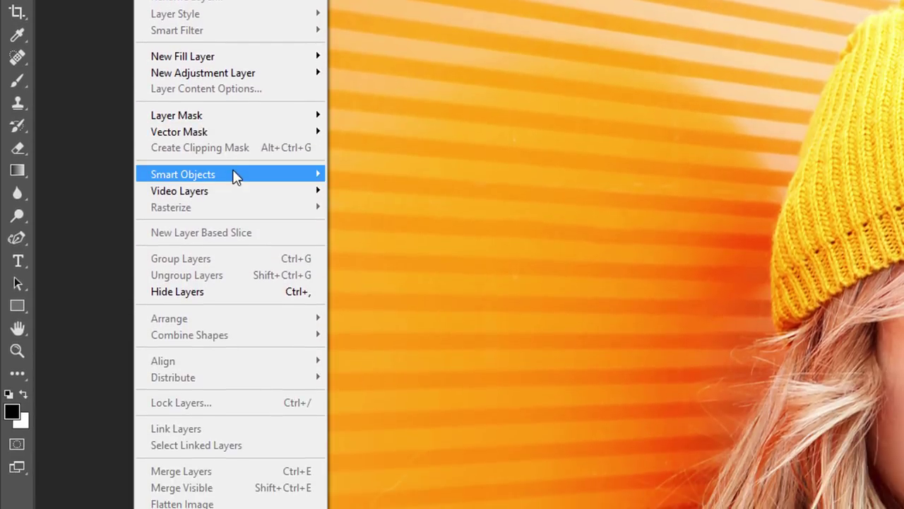
mouse_move(234, 221)
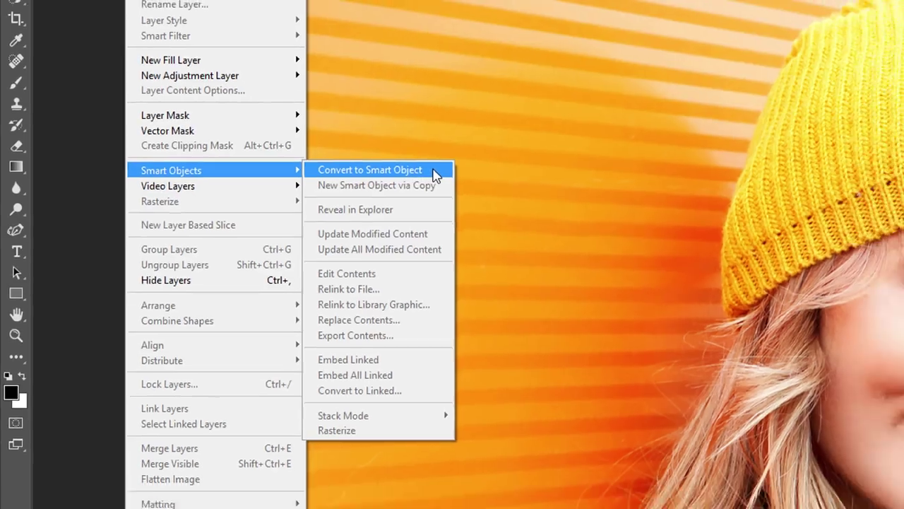
left_click(470, 177)
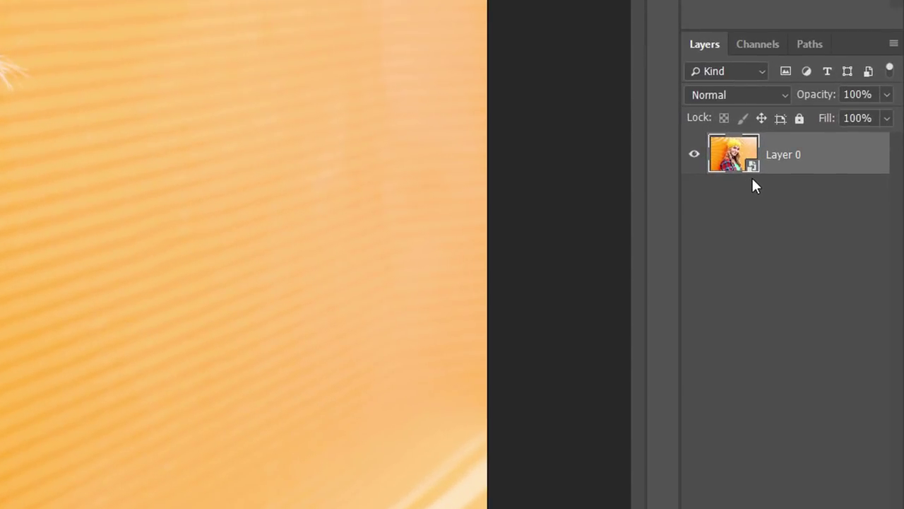
left_click(780, 212)
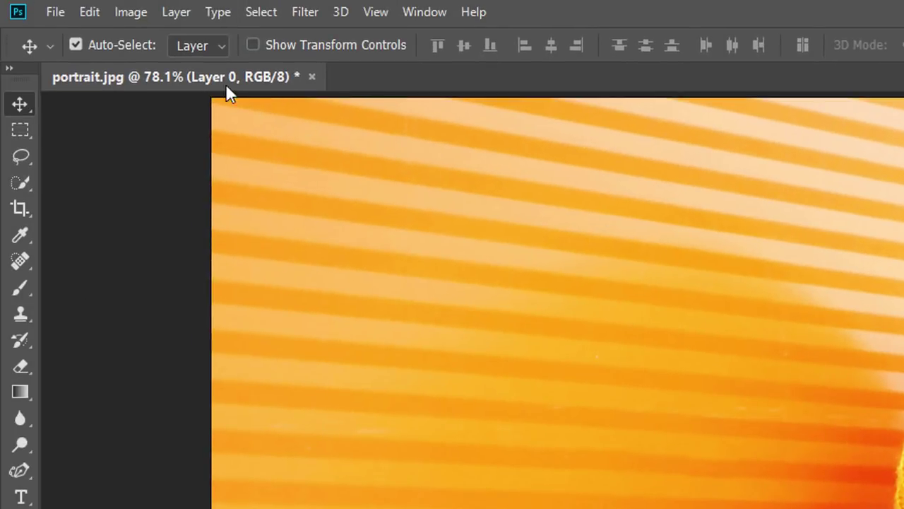
left_click(101, 12)
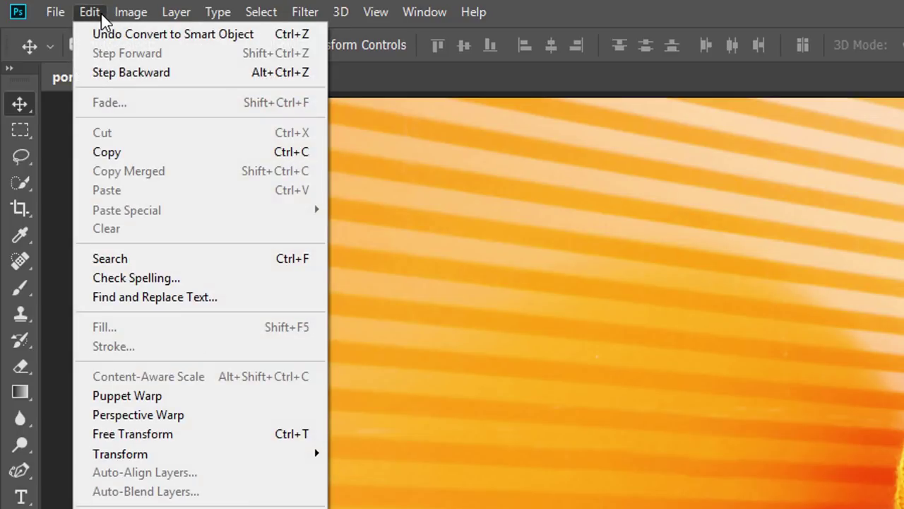
left_click(261, 32)
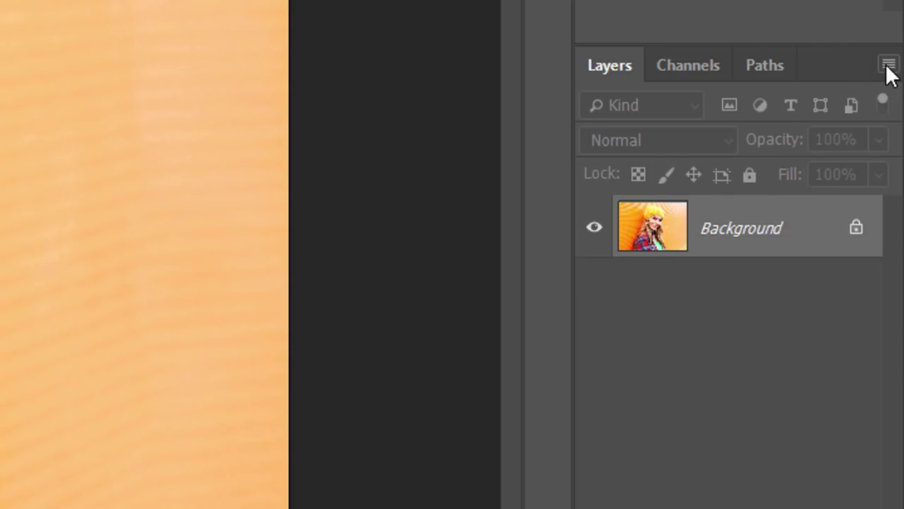
- Convert the portrait's Background layer to a smart object a second time and undo it again
left_click(888, 67)
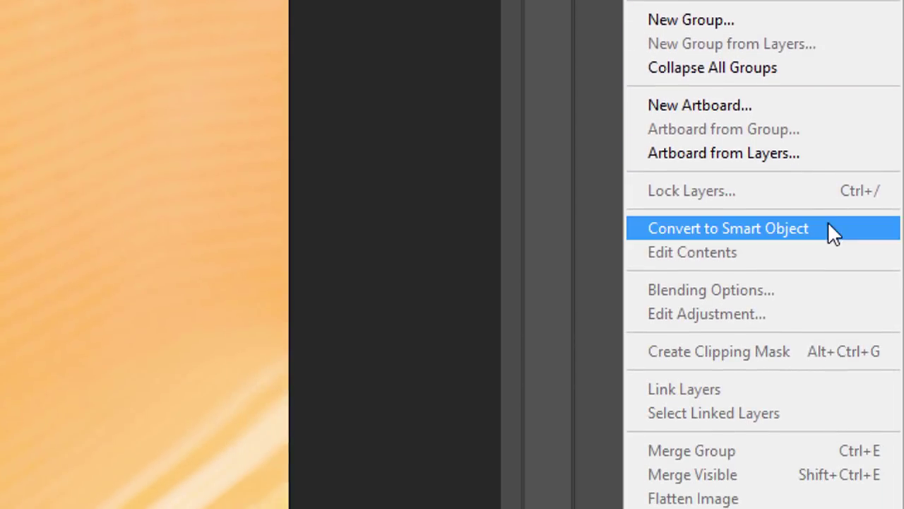
left_click(828, 229)
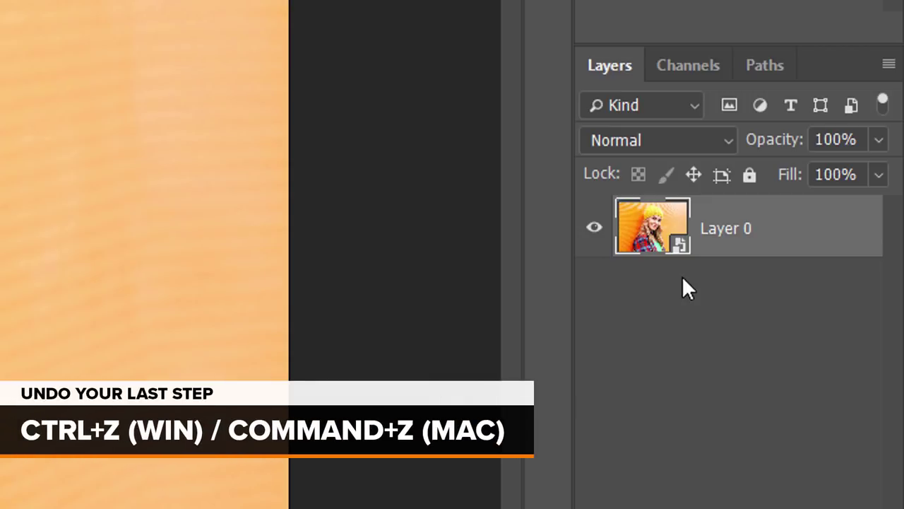
key("ctrl+z")
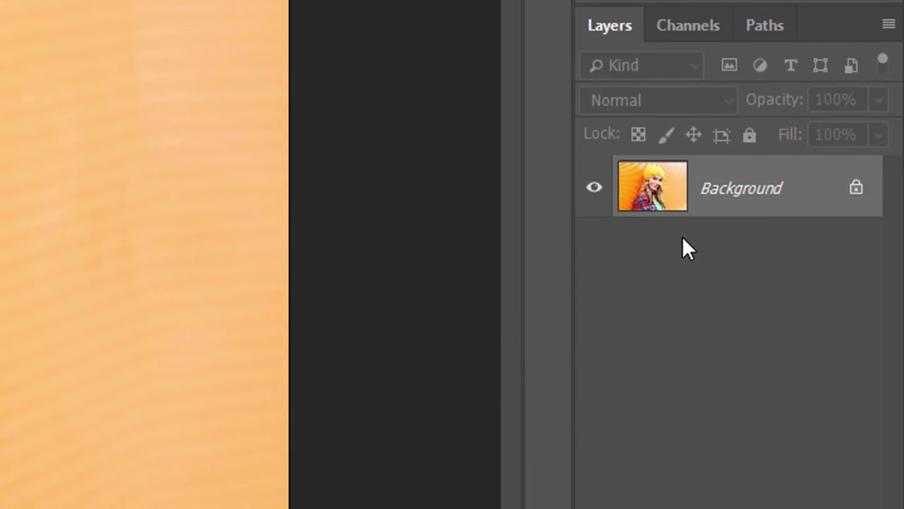
- Convert the restored Background layer to a smart object once more
right_click(816, 186)
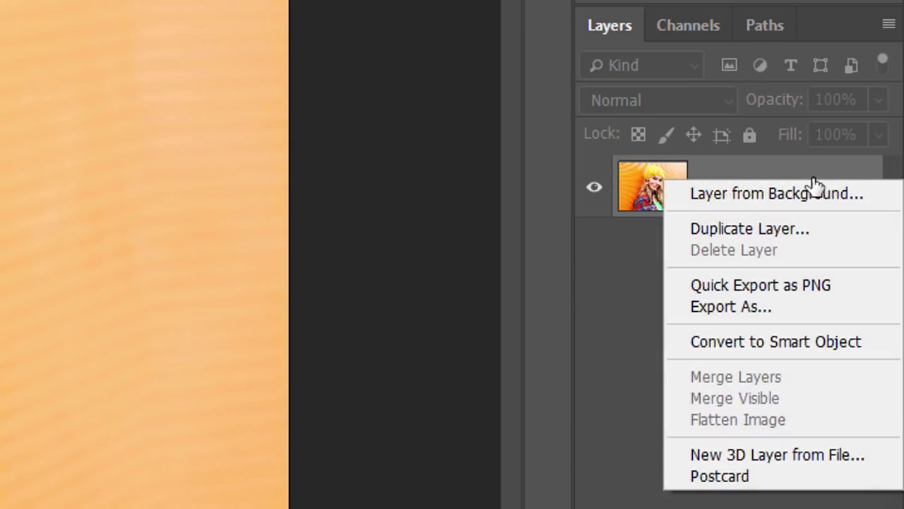
left_click(879, 342)
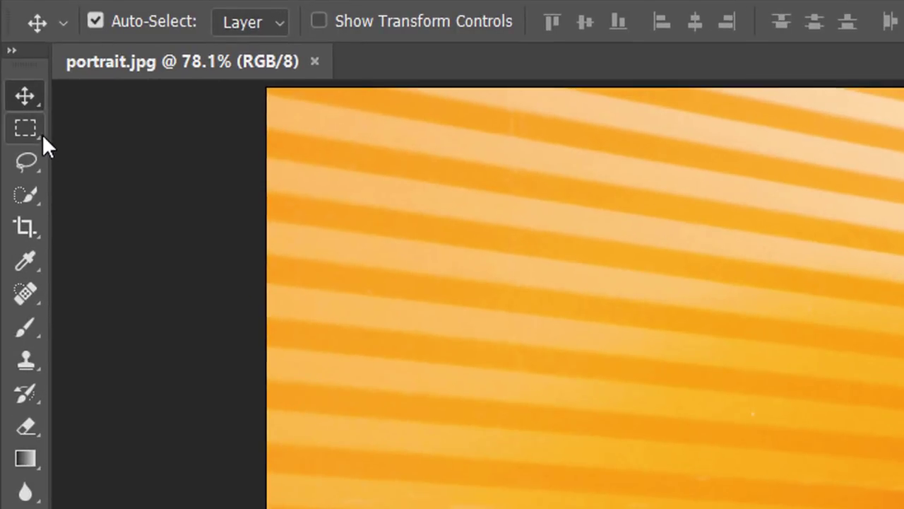
- Activate the Quick Selection Tool and convert the portrait's Background layer to a smart object
left_click(36, 130)
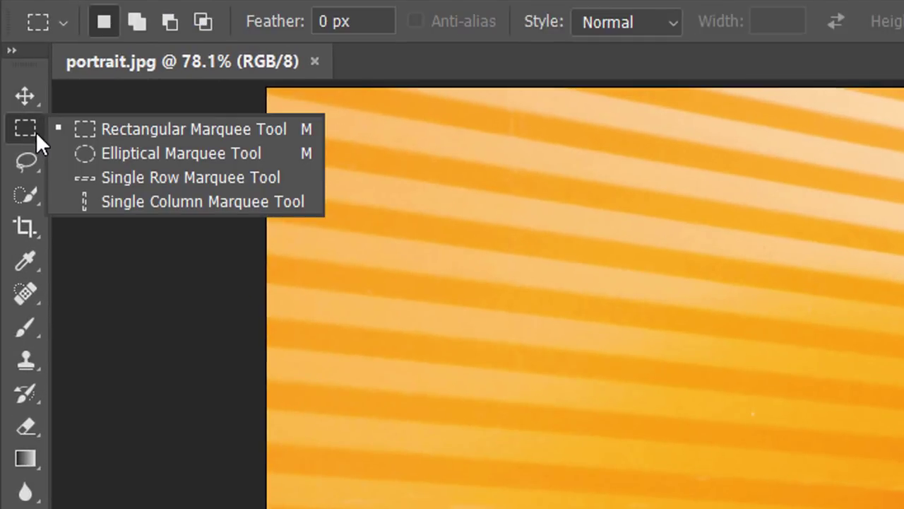
left_click(35, 161)
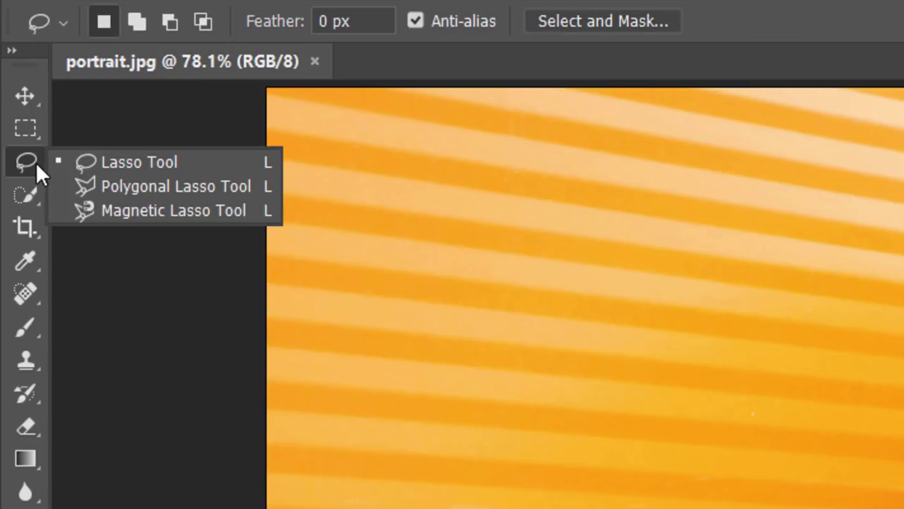
left_click(35, 197)
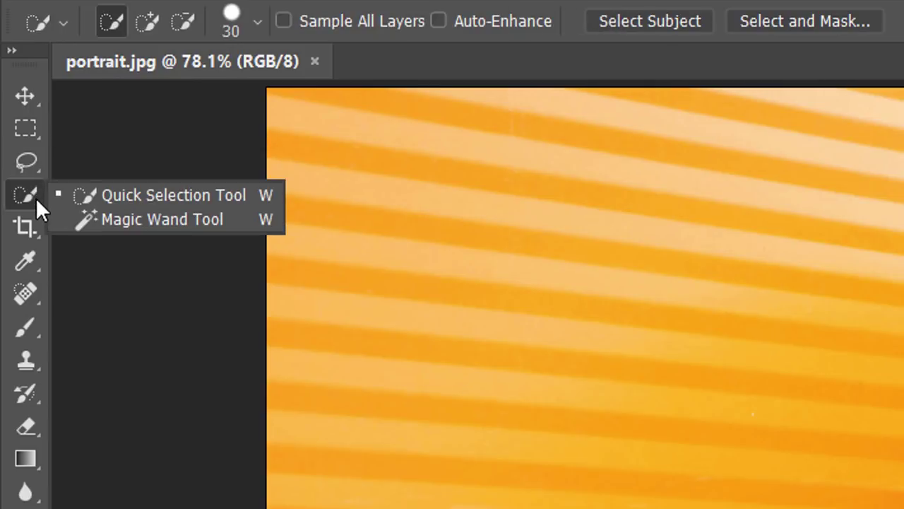
left_click(250, 195)
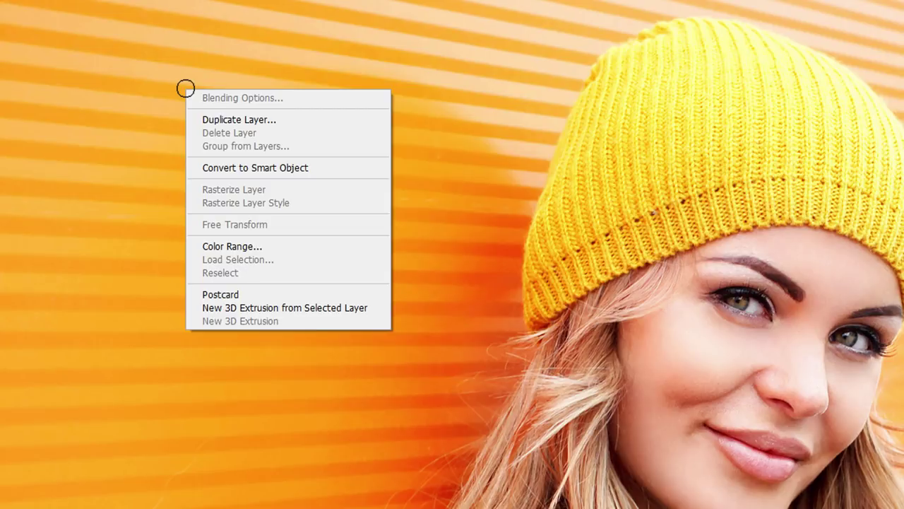
left_click(325, 168)
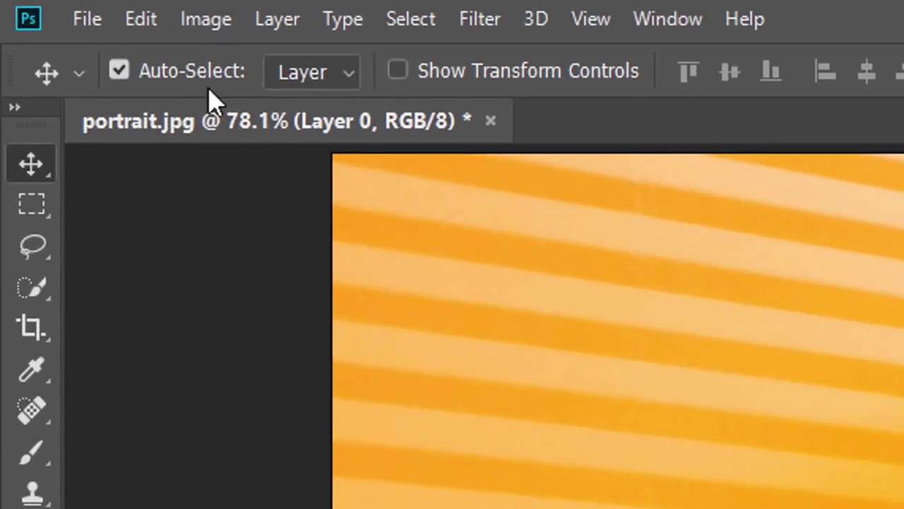
- Open glasses.jpg from the photos folder directly as a smart object
left_click(88, 21)
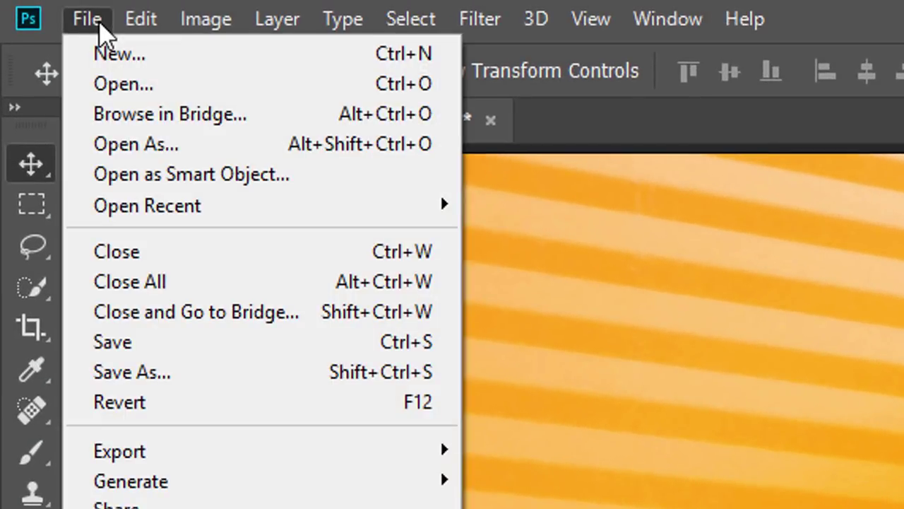
left_click(311, 175)
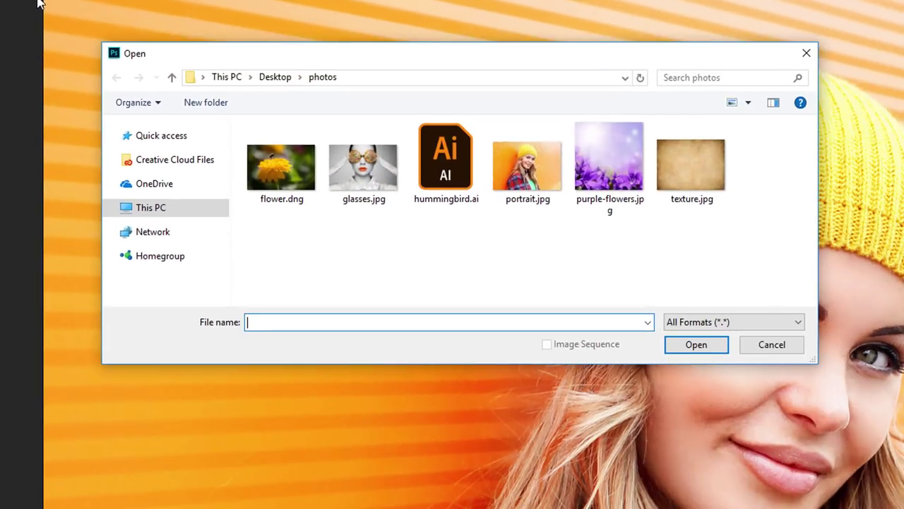
left_click(375, 169)
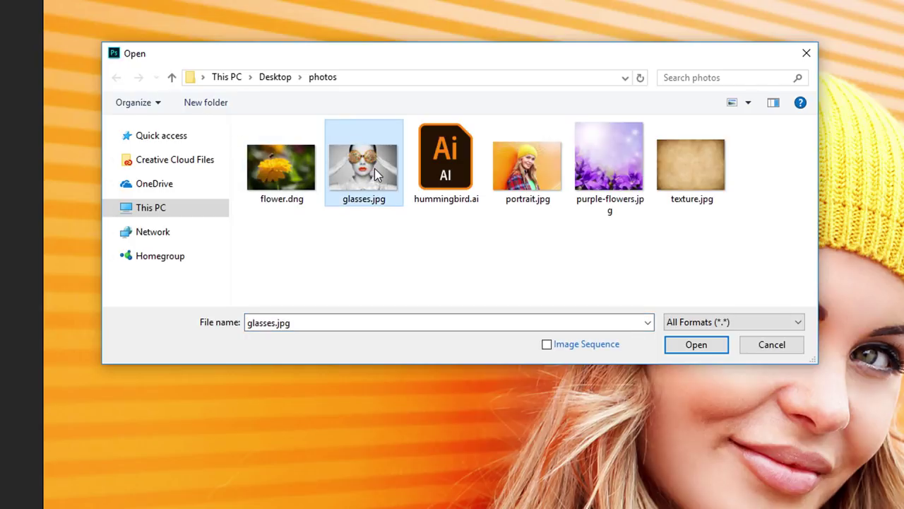
left_click(712, 350)
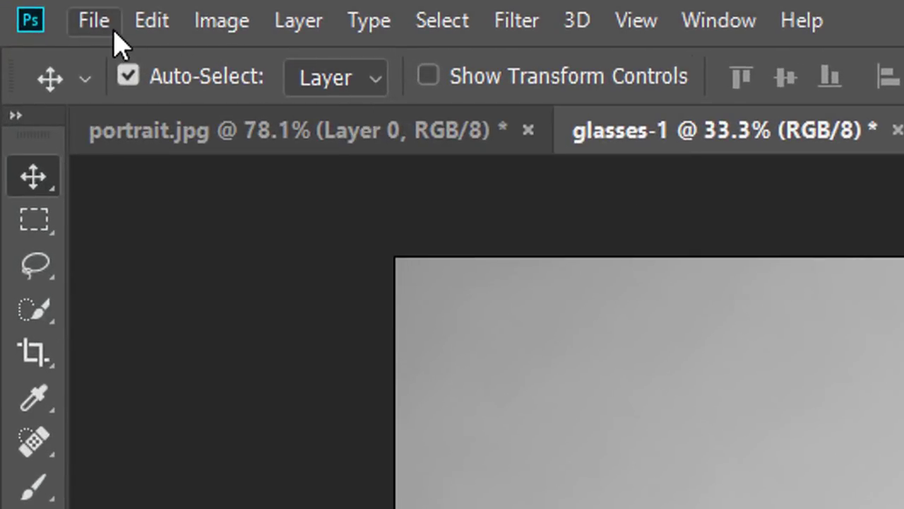
- Open the raw file flower.dng from the photos folder through Camera Raw as a smart object
left_click(115, 31)
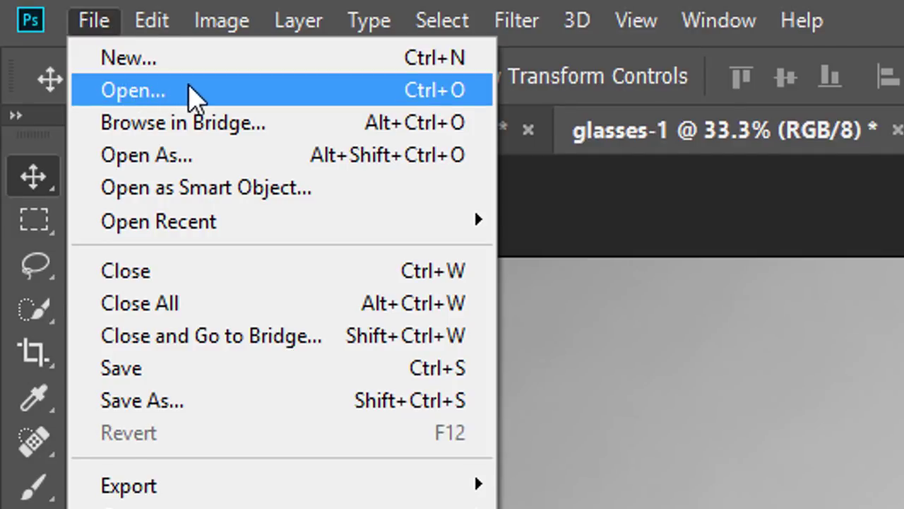
left_click(194, 95)
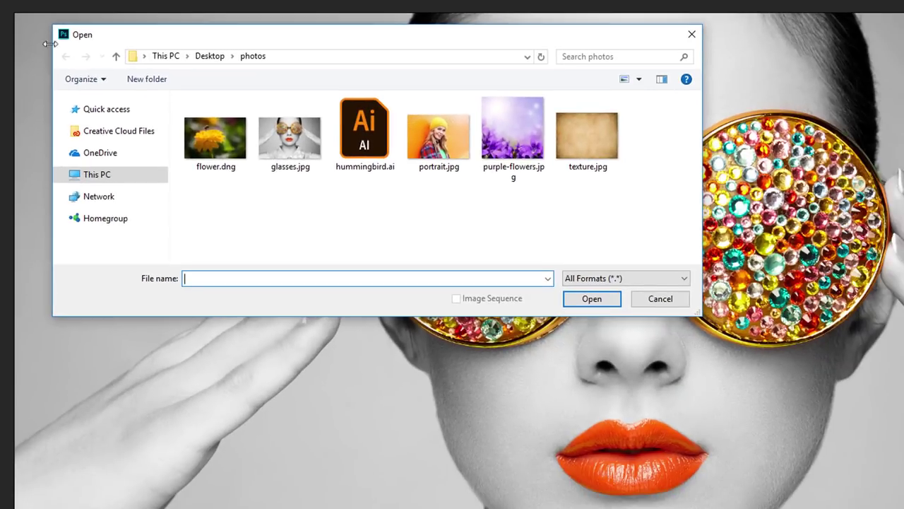
left_click(232, 137)
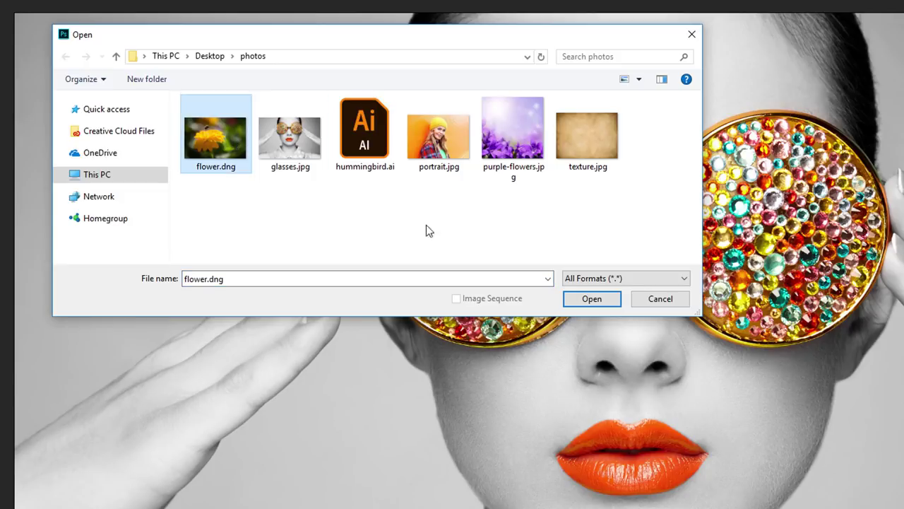
left_click(607, 298)
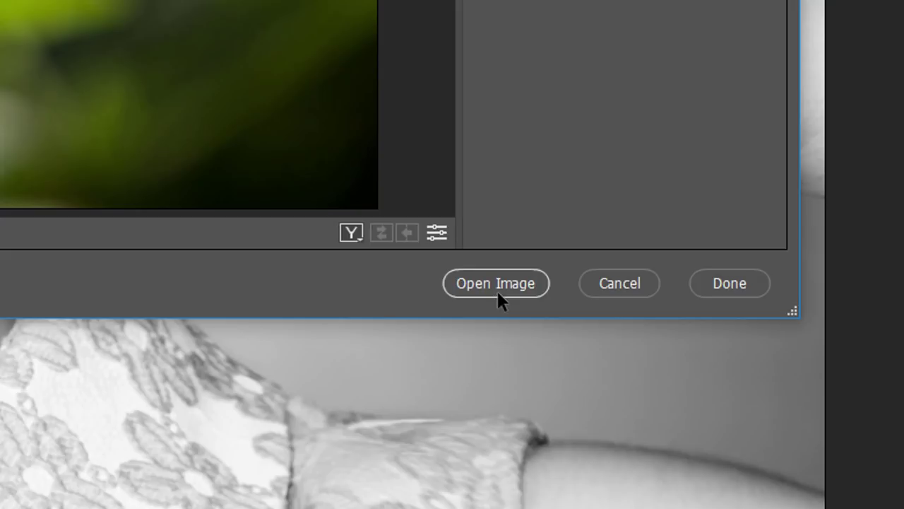
key("shift")
left_click(494, 284)
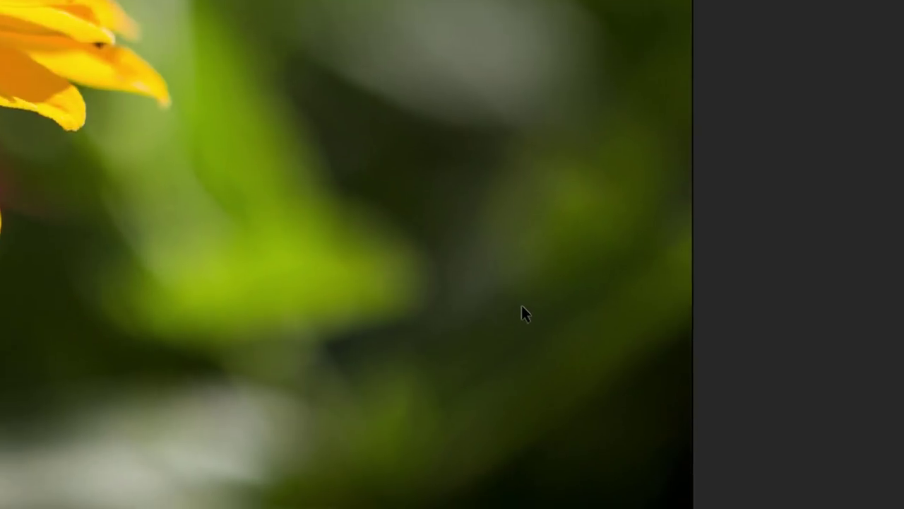
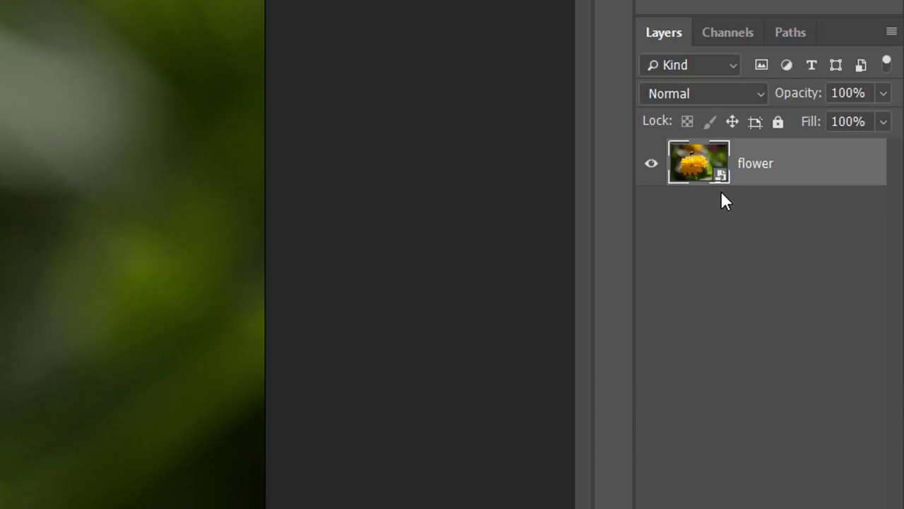
- Edit the flower smart object in Camera Raw and turn on Convert to Grayscale in its HSL / Grayscale settings
double_click(699, 161)
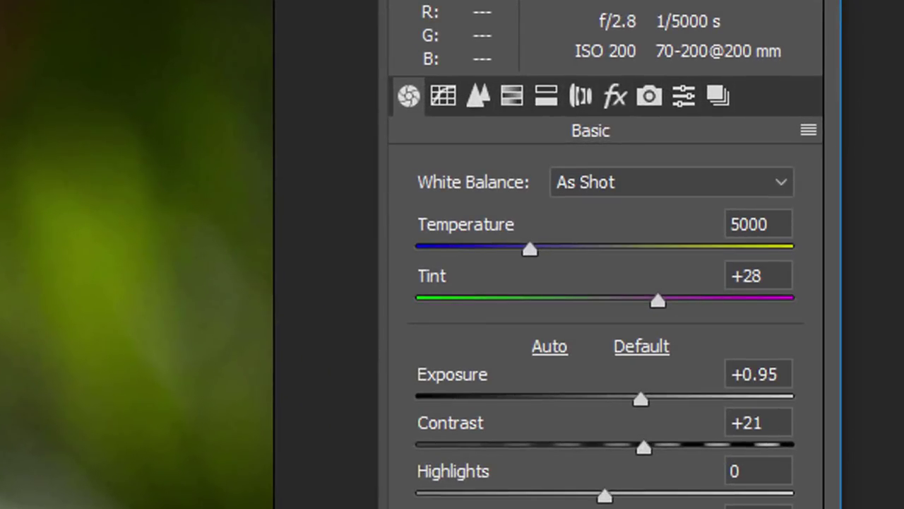
left_click(511, 99)
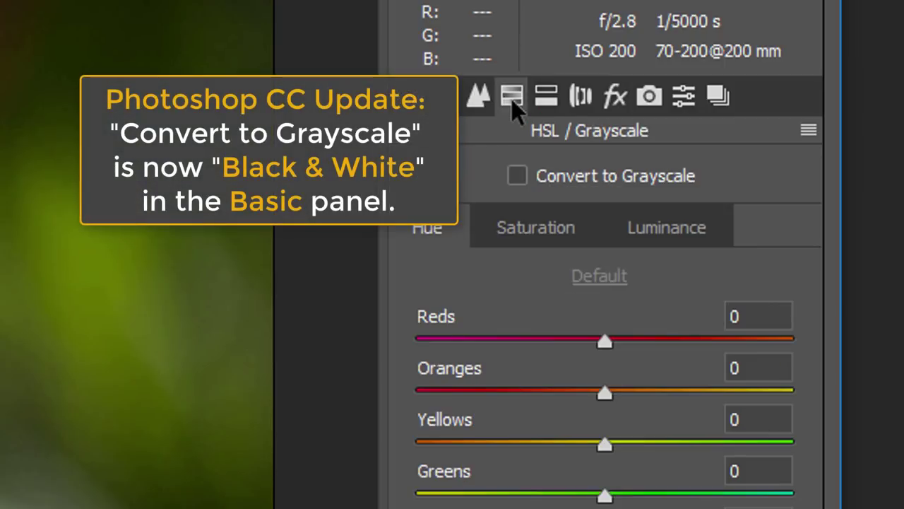
left_click(517, 176)
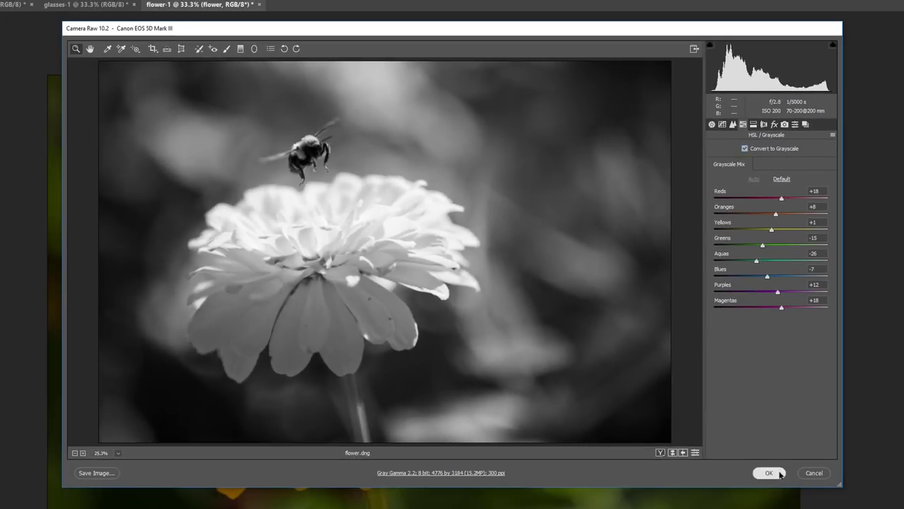
left_click(770, 473)
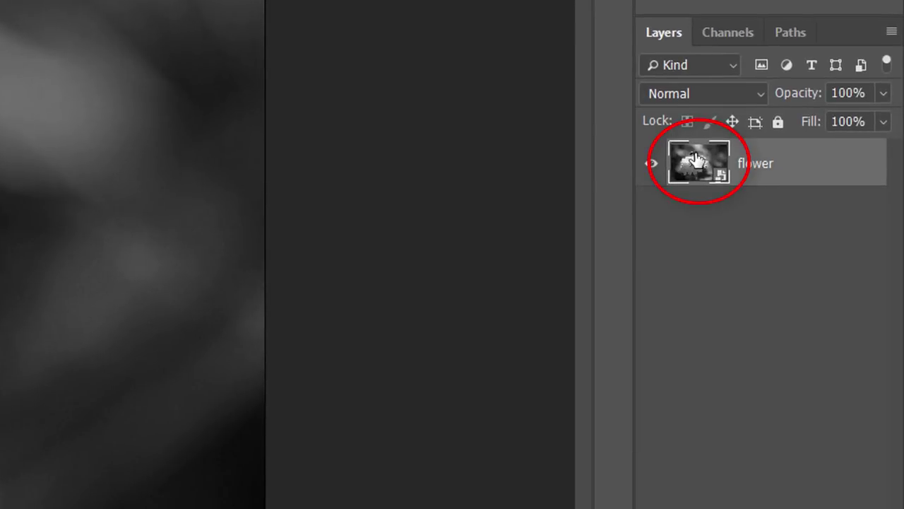
- Reopen the flower smart object in Camera Raw and turn off Convert to Grayscale to restore its color
double_click(696, 160)
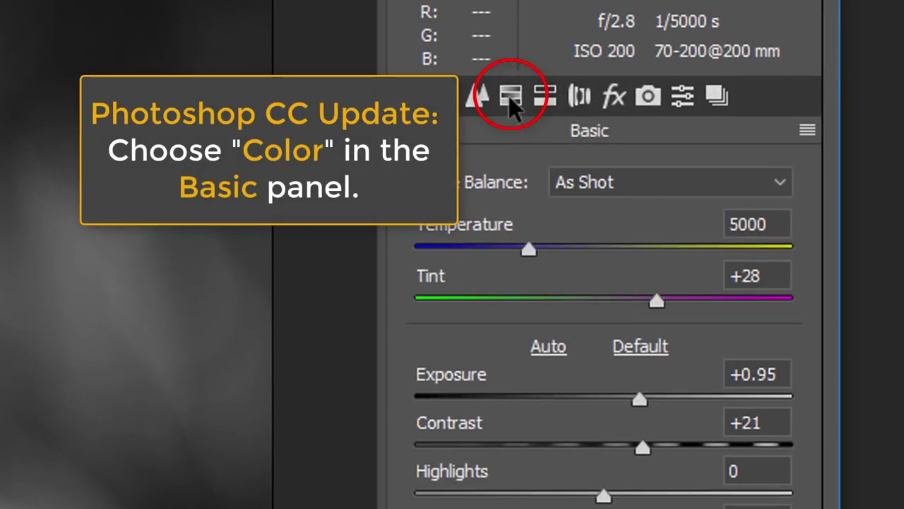
left_click(508, 95)
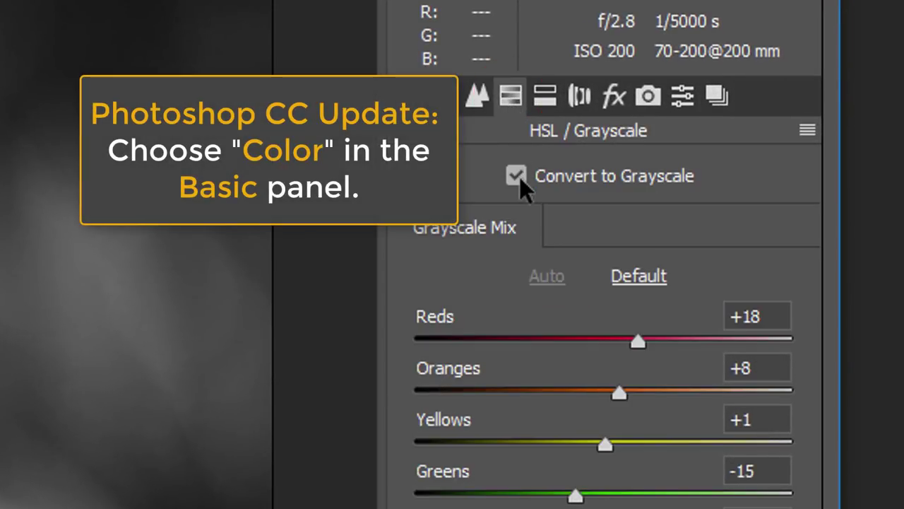
left_click(520, 176)
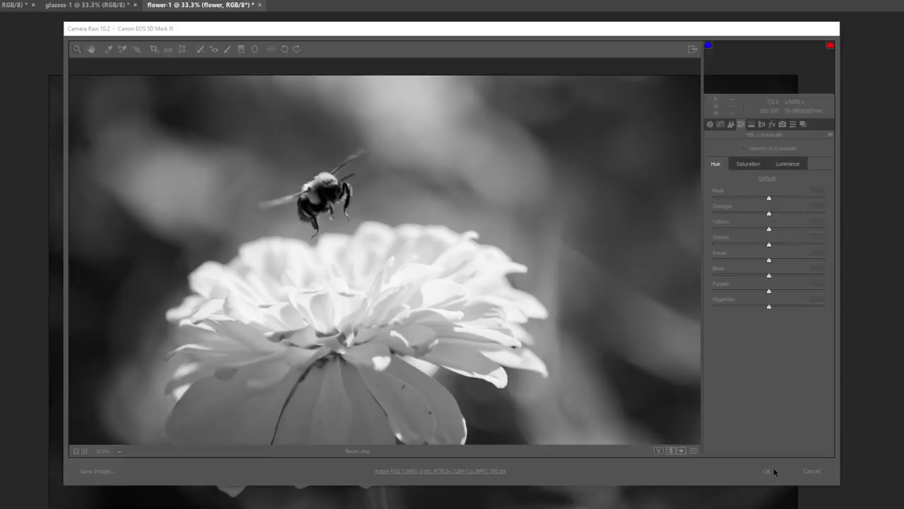
left_click(774, 471)
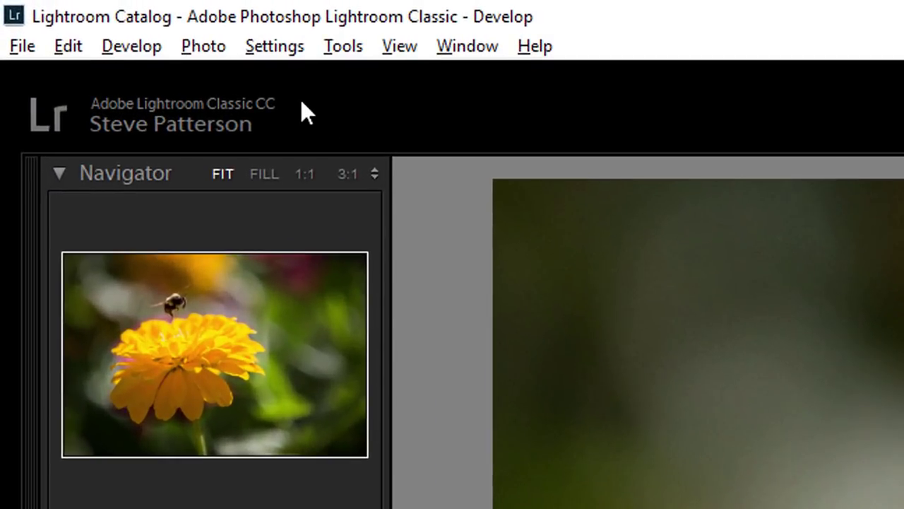
- Send the flower photo from Lightroom Classic to Photoshop as a smart object
left_click(228, 48)
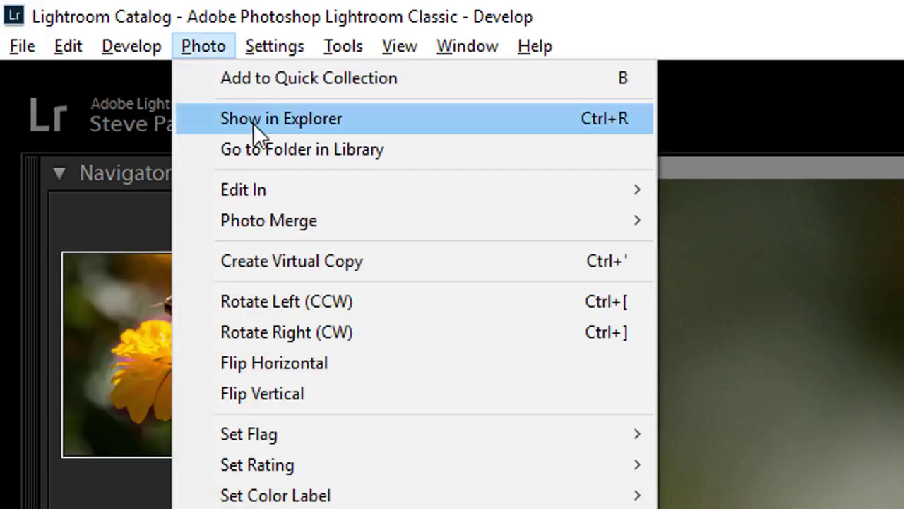
mouse_move(285, 180)
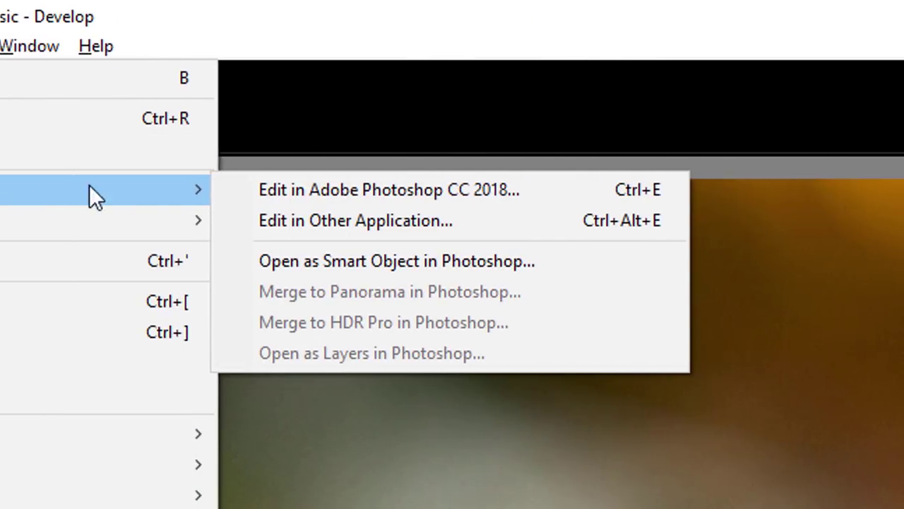
left_click(556, 260)
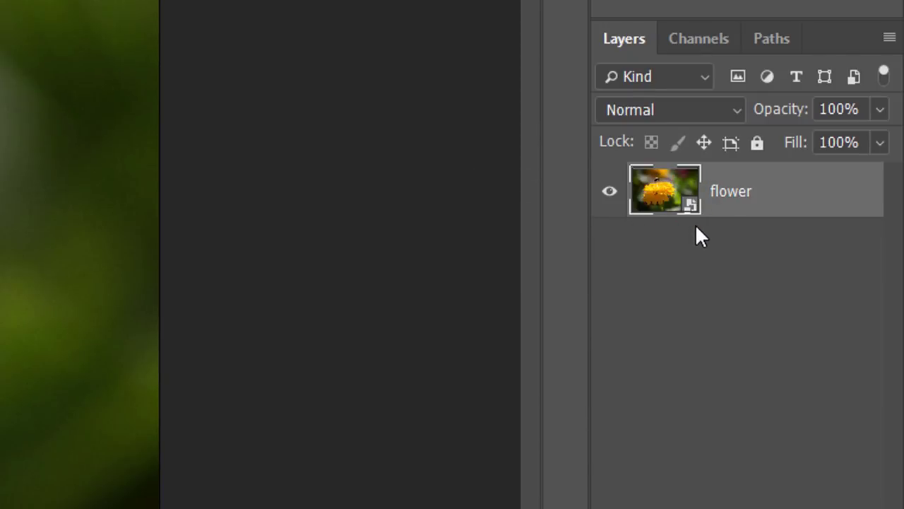
- Check the flower smart object's contents in Camera Raw without changing anything, and close the flower-2 document without saving
double_click(668, 190)
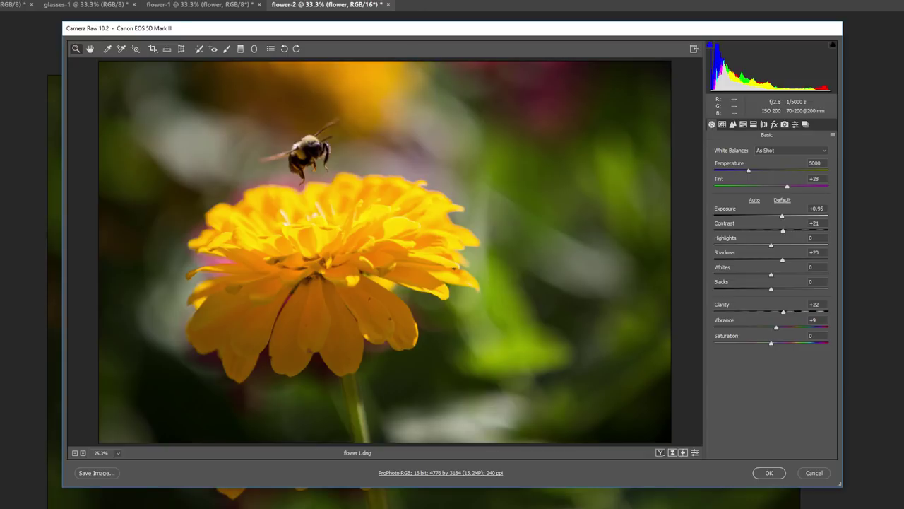
left_click(814, 473)
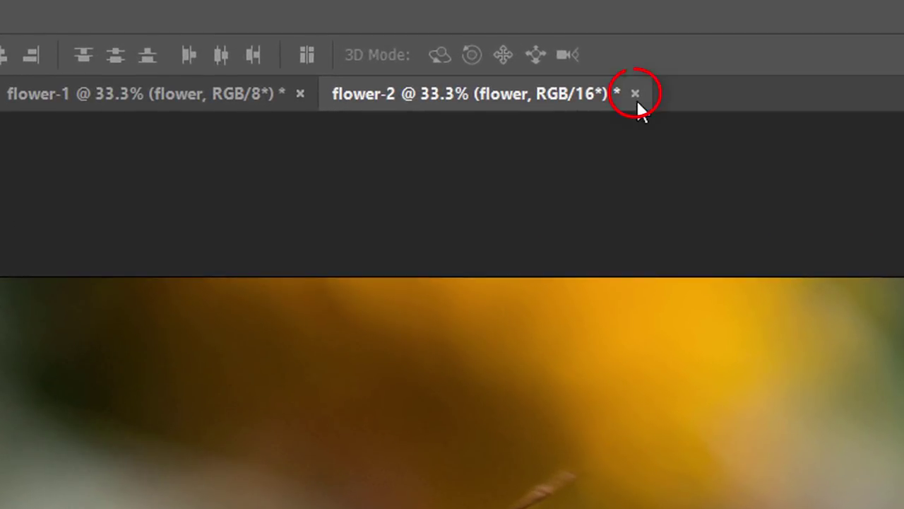
left_click(636, 93)
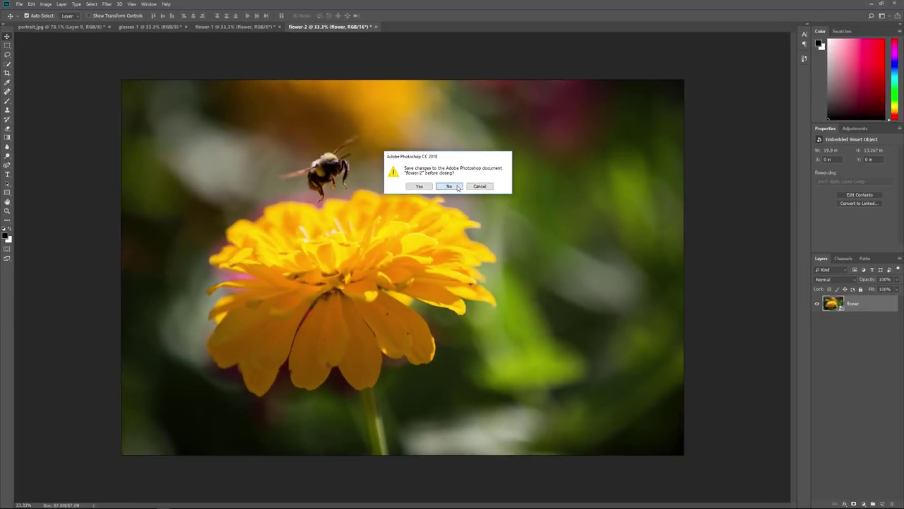
left_click(486, 195)
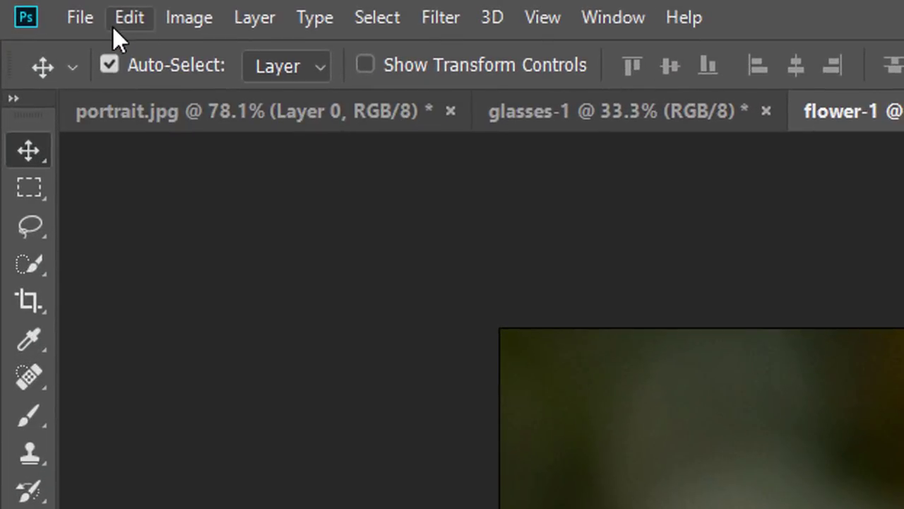
- Place texture.jpg from the photos folder into the flower-1 document as an embedded smart object
left_click(22, 4)
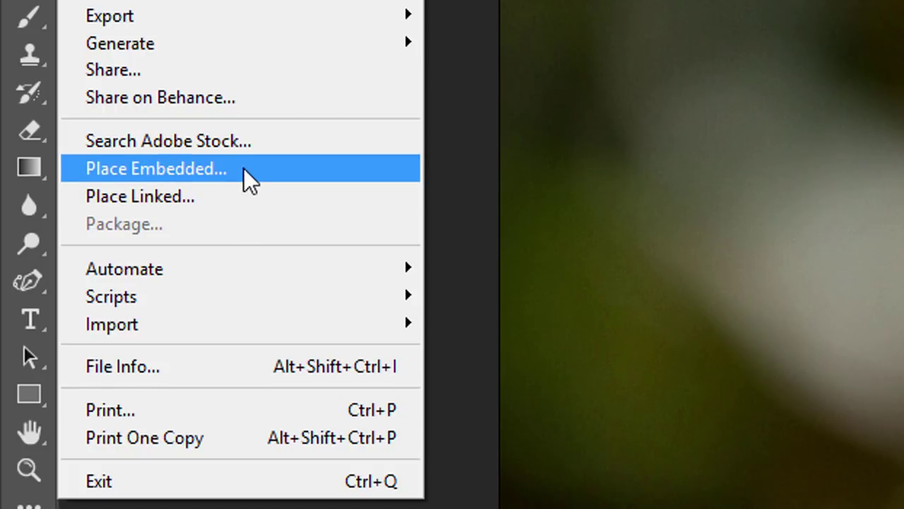
left_click(250, 168)
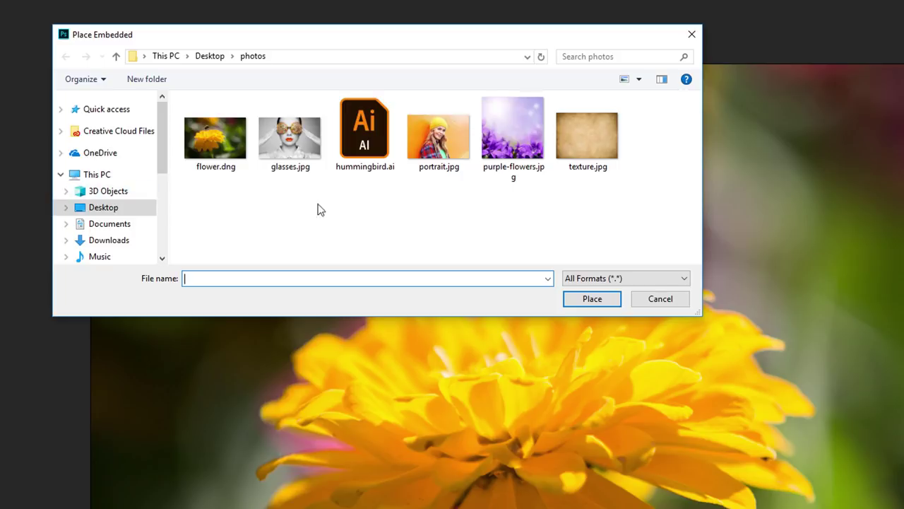
left_click(596, 144)
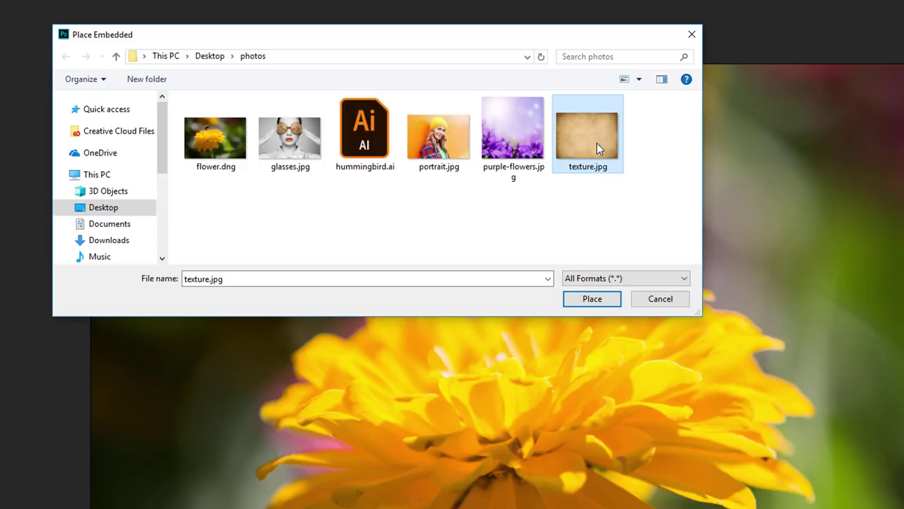
left_click(607, 300)
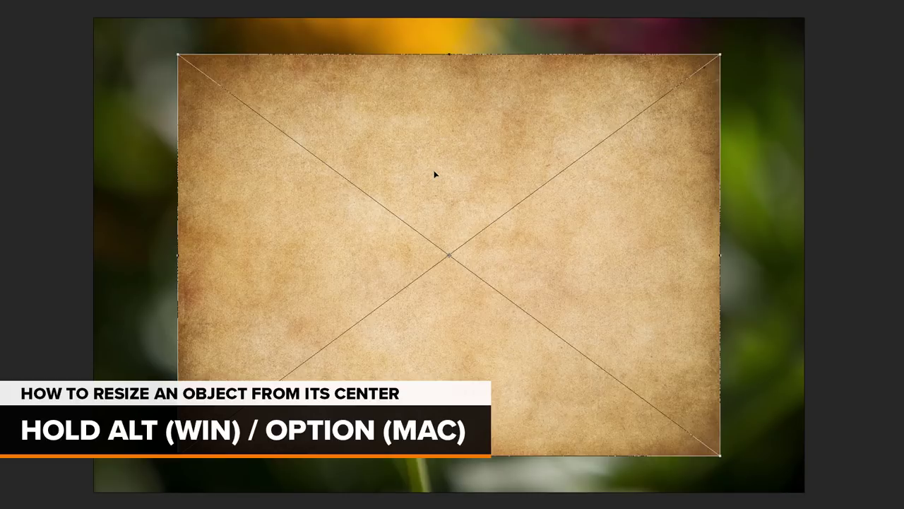
- Stretch the texture from its center to cover the whole image, about 130.91% wide and 117.93% high, and set its blend mode to Soft Light
left_click_drag(448, 54, 459, 19)
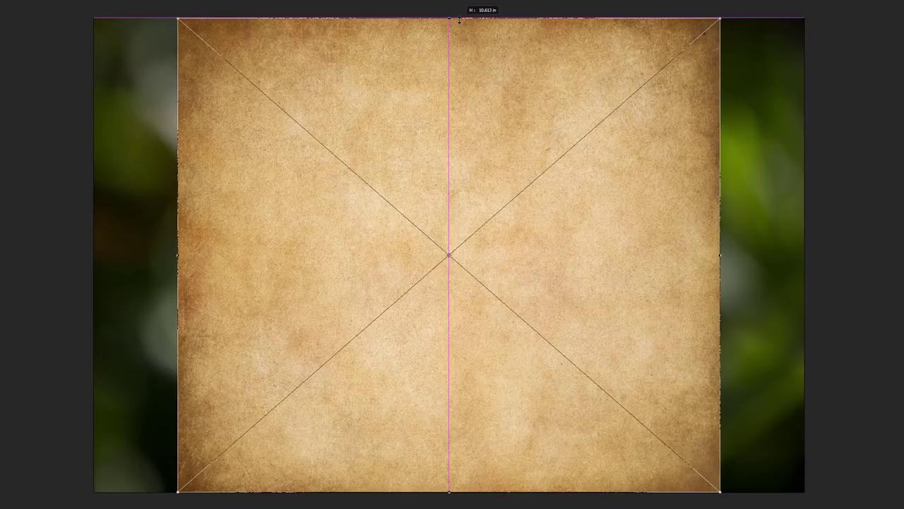
left_click_drag(459, 20, 460, 21)
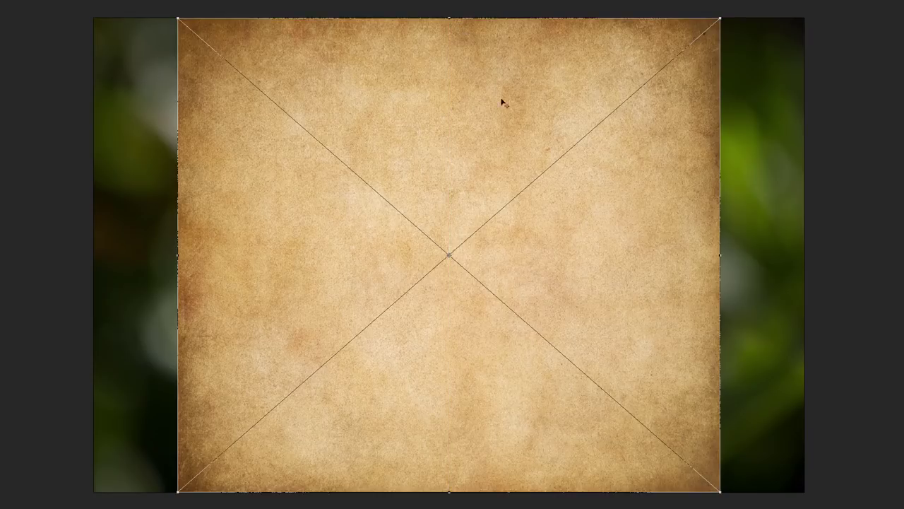
left_click_drag(721, 254, 800, 262)
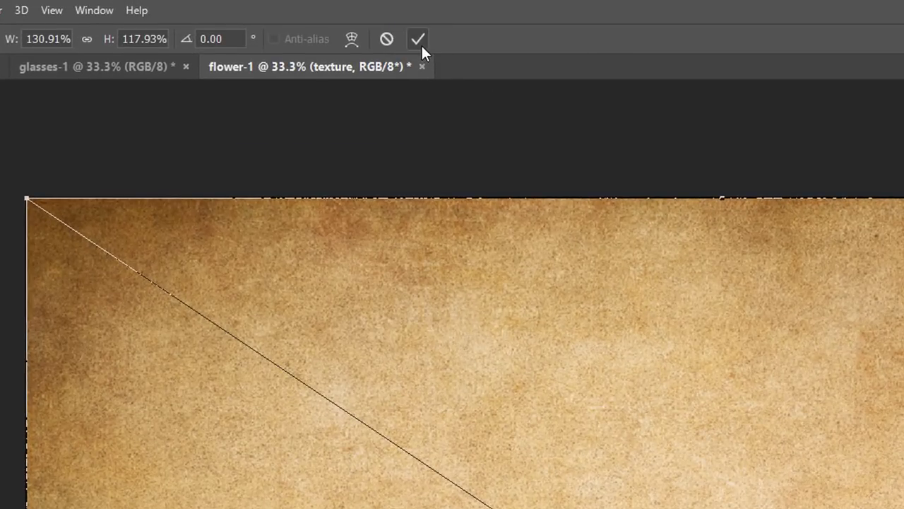
left_click(420, 41)
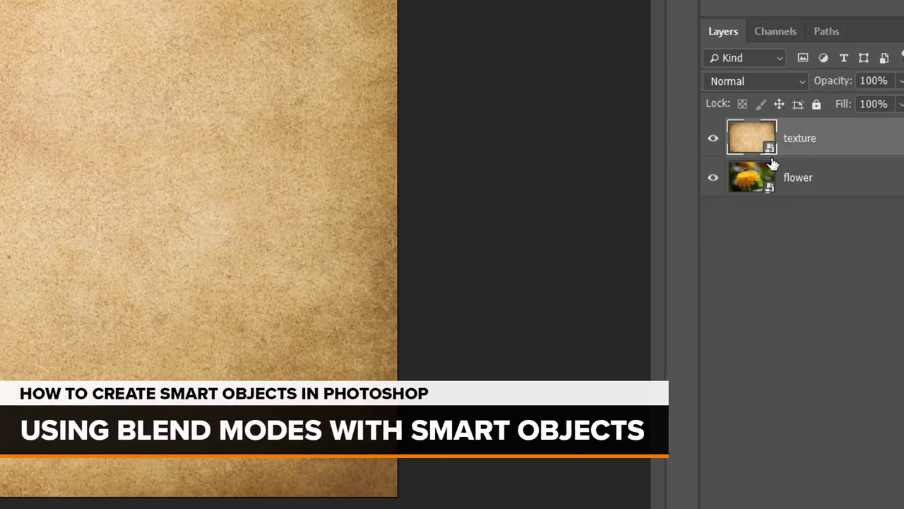
left_click(764, 81)
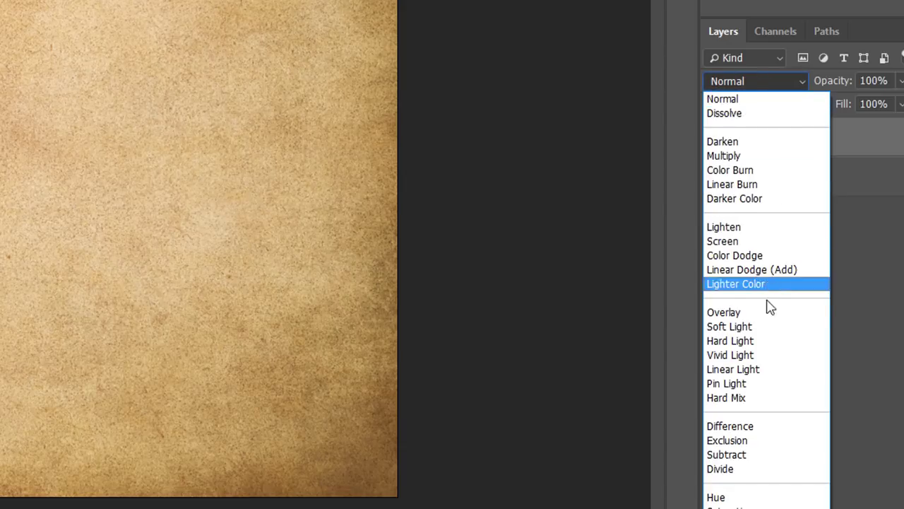
left_click(767, 326)
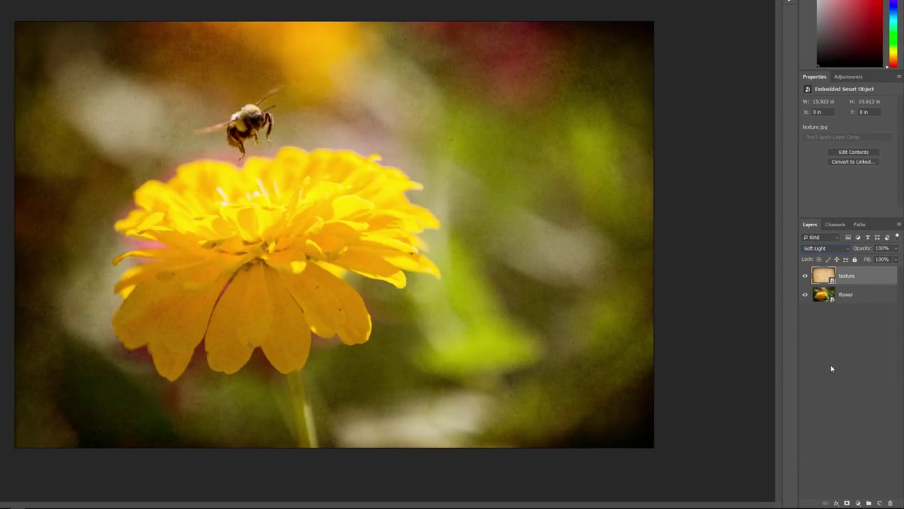
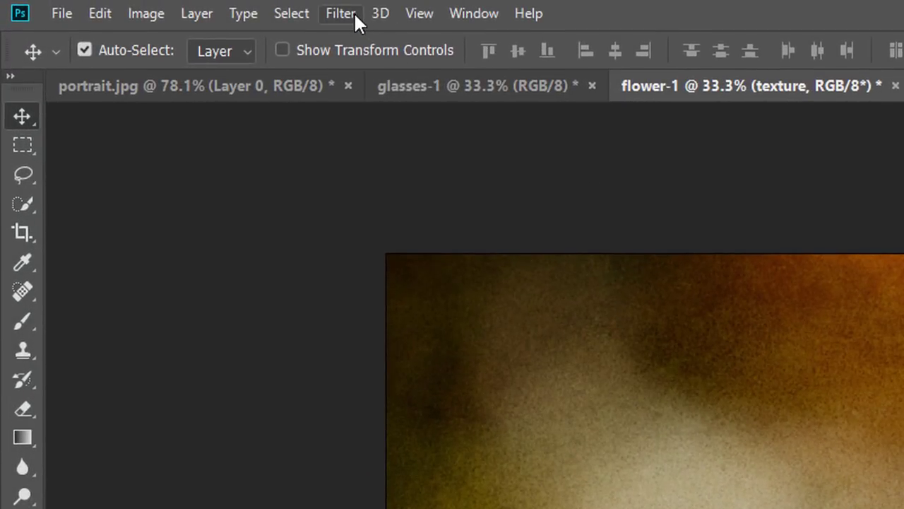
- Apply the Camera Raw Filter to the texture smart object with Convert to Grayscale turned on in HSL / Grayscale
left_click(354, 12)
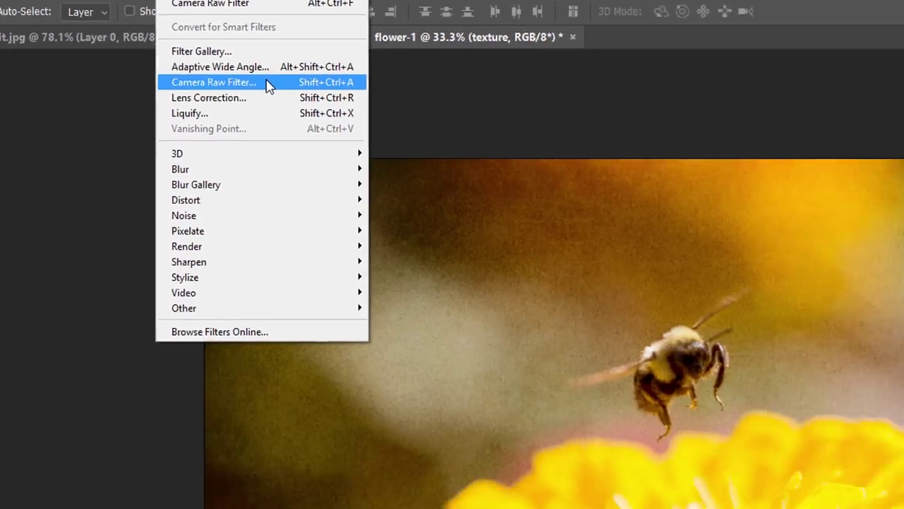
left_click(472, 149)
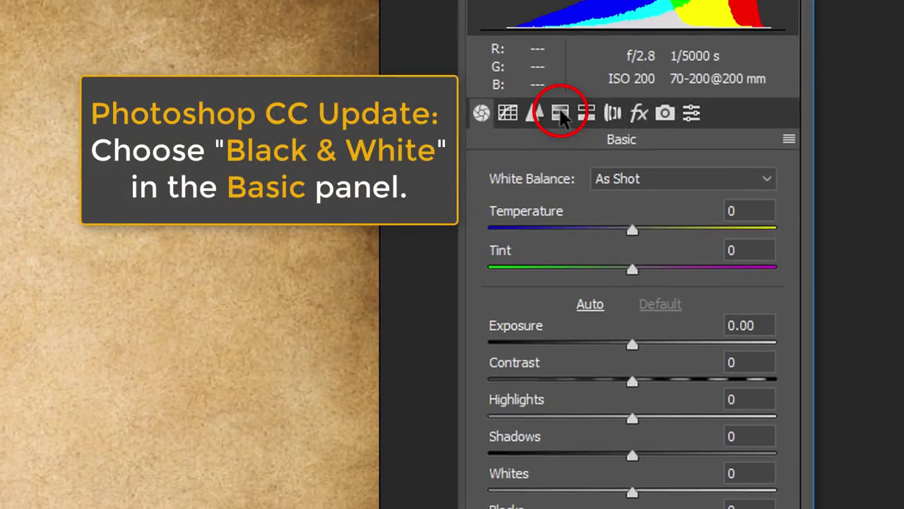
left_click(561, 115)
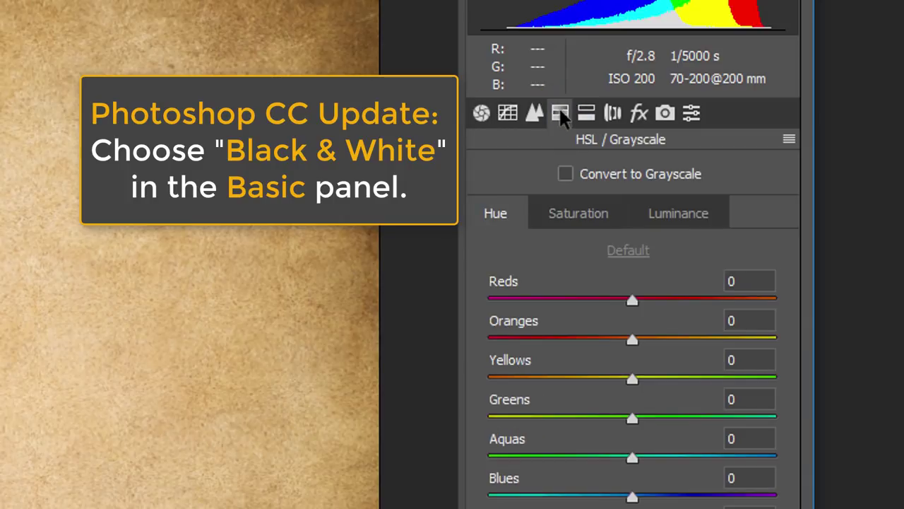
left_click(566, 173)
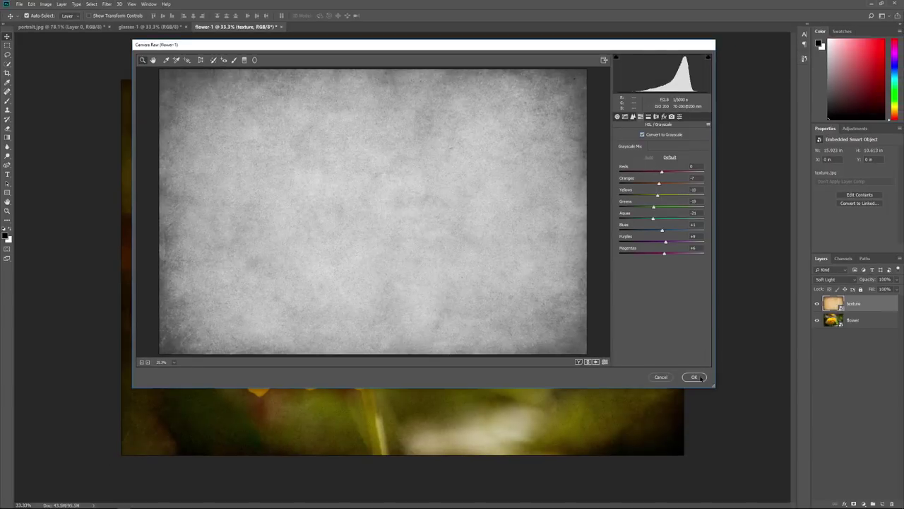
left_click(694, 377)
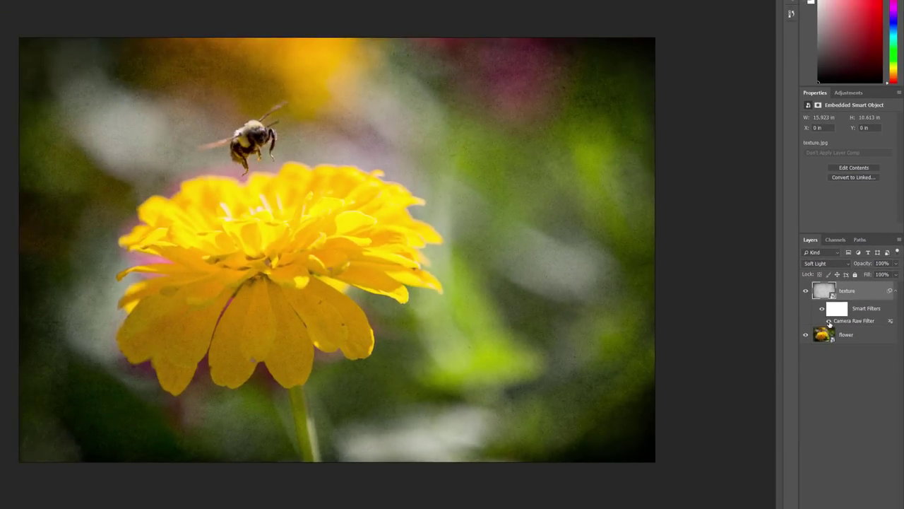
- Compare the texture with its Camera Raw smart filter hidden and shown, and turn off Convert to Grayscale in the filter's settings
left_click(829, 322)
left_click(829, 321)
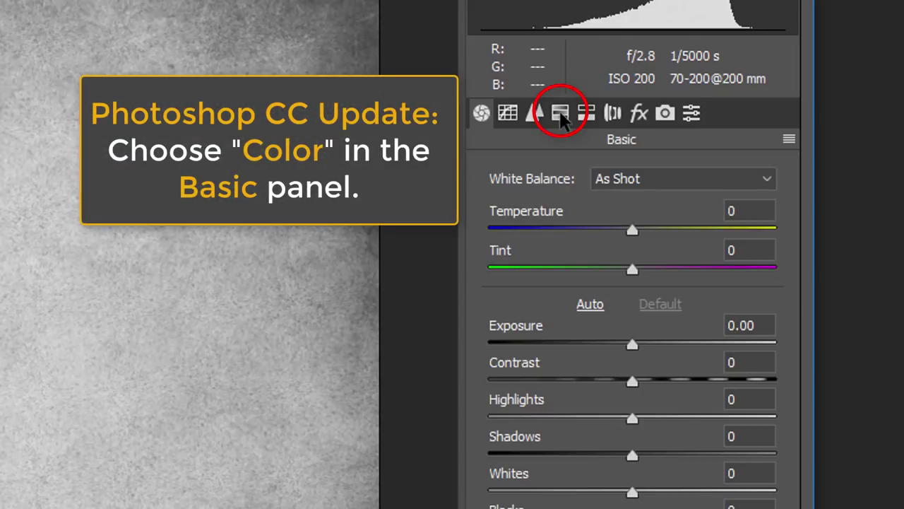
left_click(561, 117)
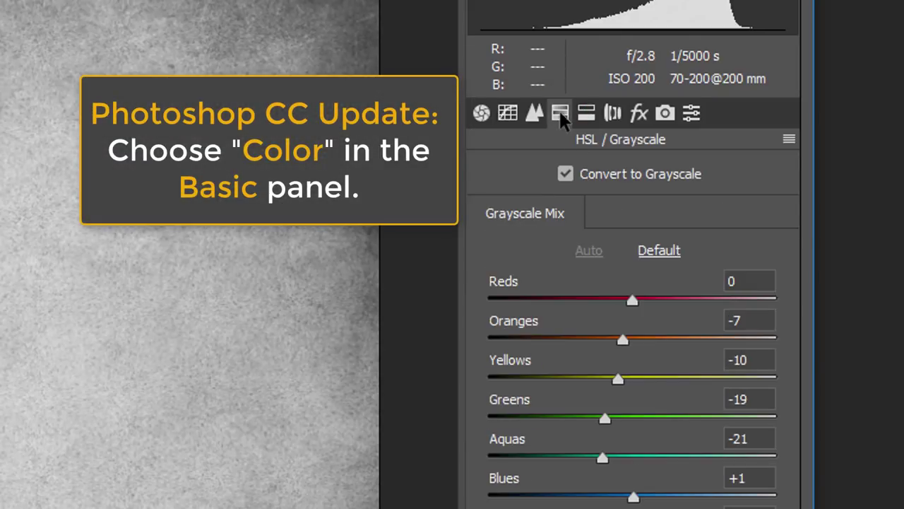
left_click(566, 174)
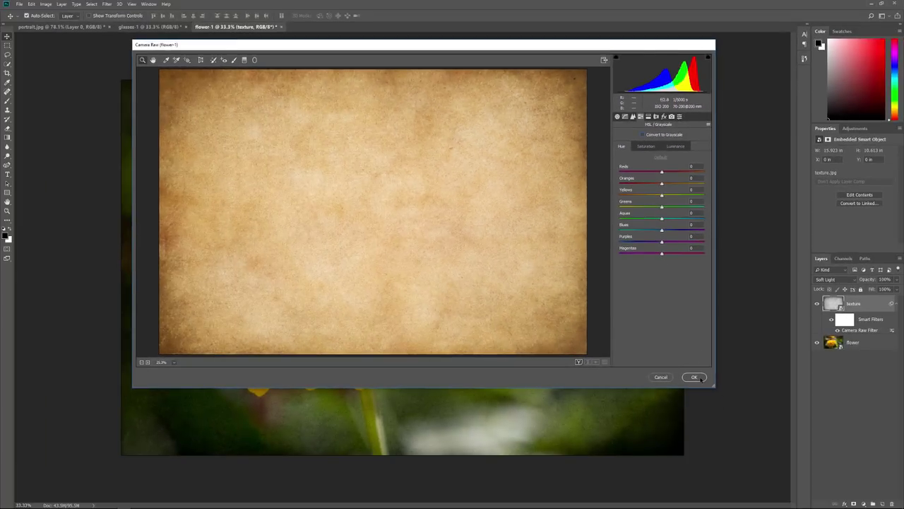
left_click(695, 376)
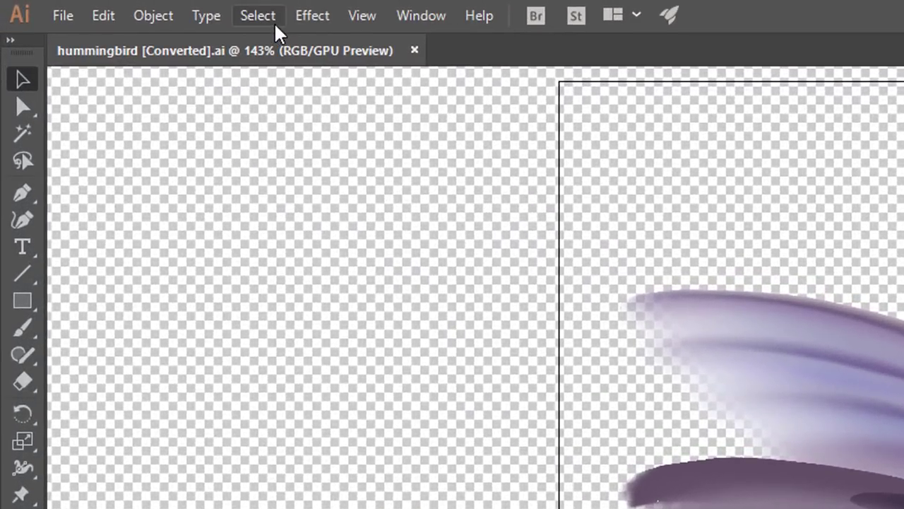
- Select all of the hummingbird artwork in Illustrator and copy it
left_click(276, 17)
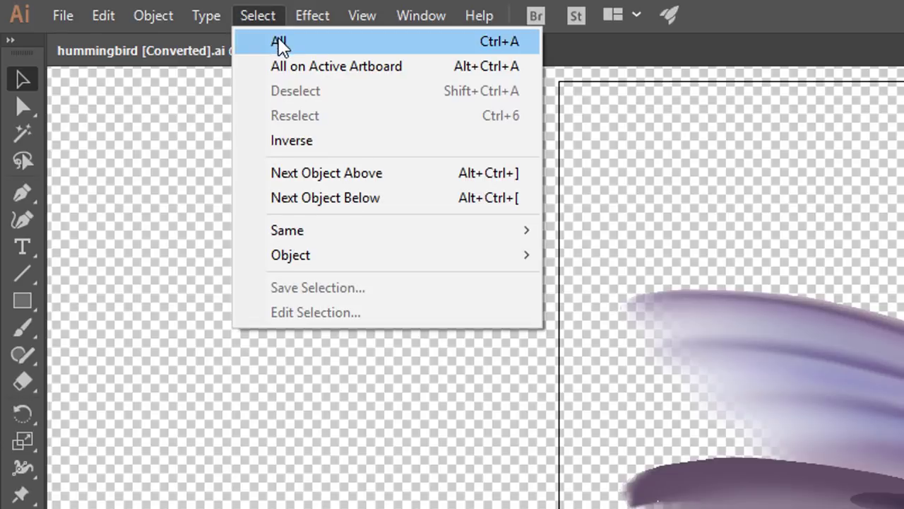
left_click(312, 44)
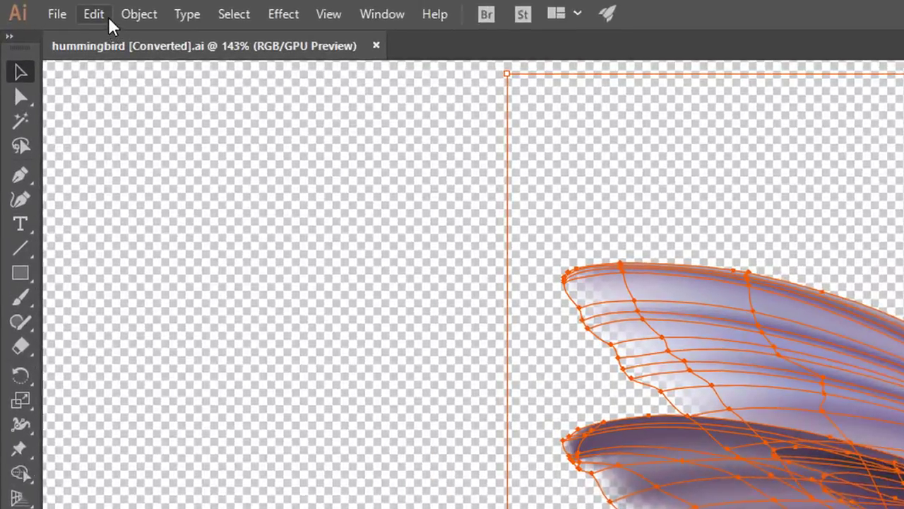
left_click(36, 4)
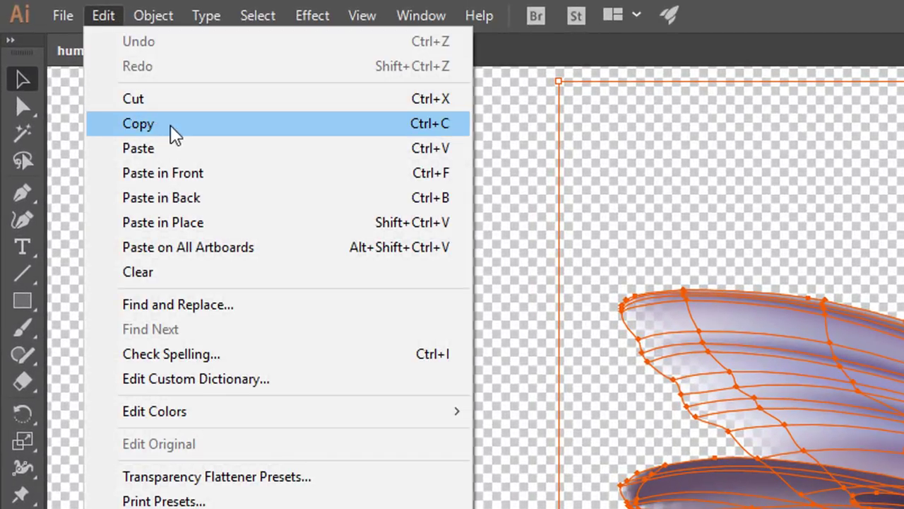
left_click(182, 125)
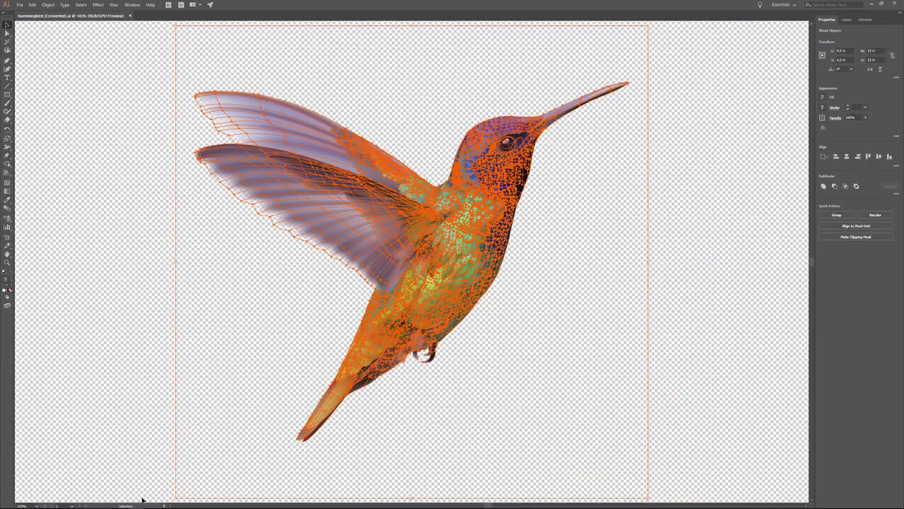
- Switch to Photoshop, paste the hummingbird into purple-flowers.jpg as a smart object, and move it slightly upward before accepting the placement
left_click(163, 503)
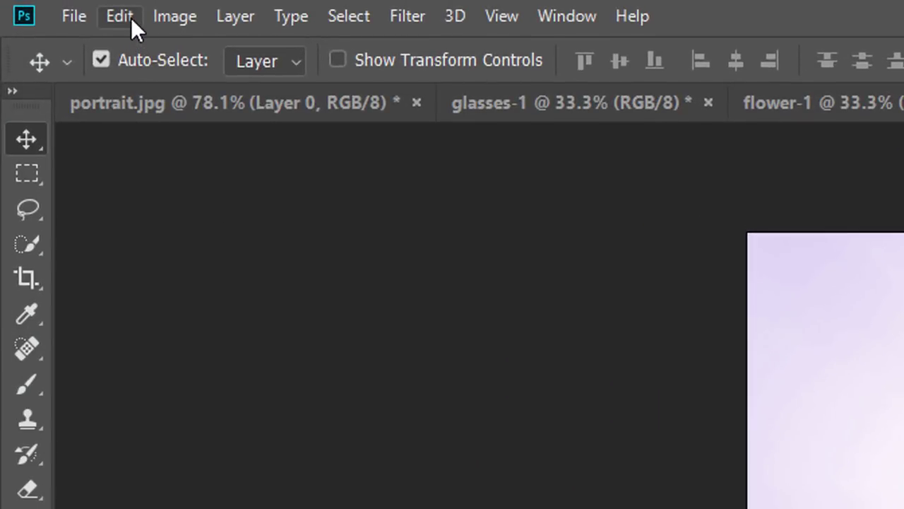
left_click(130, 17)
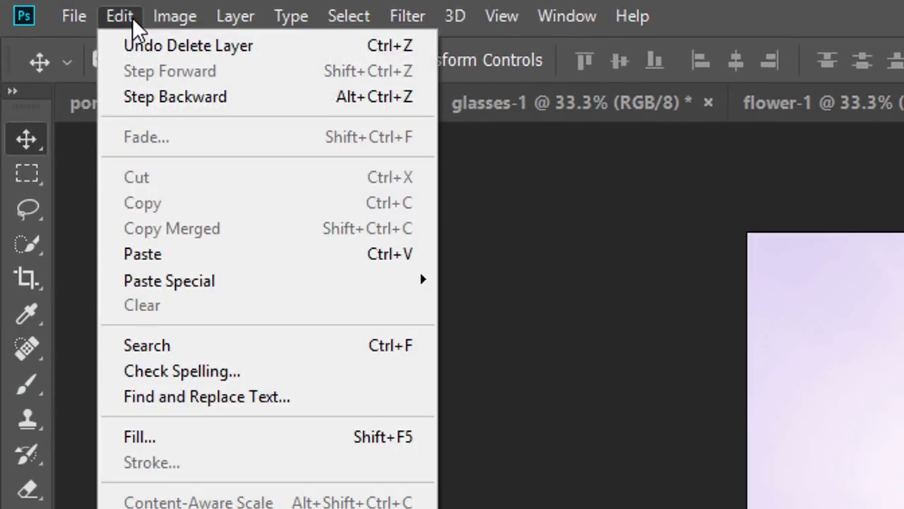
left_click(185, 254)
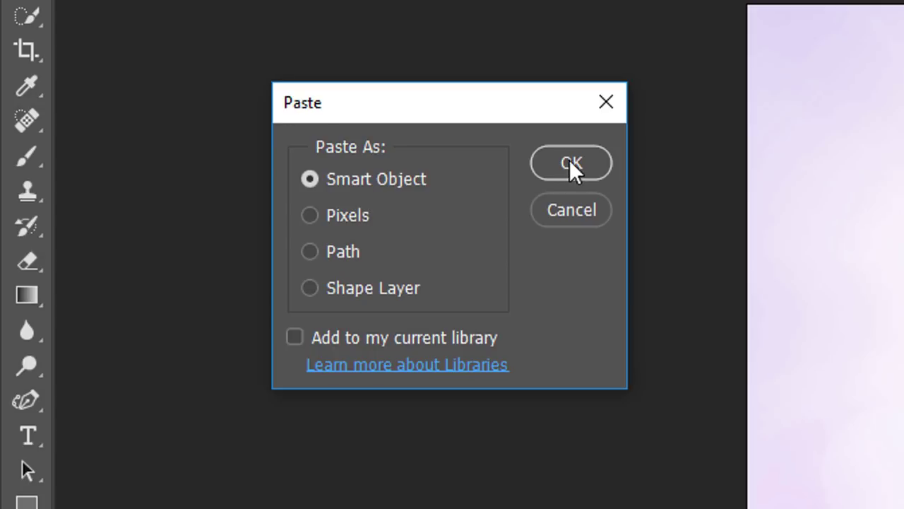
left_click(595, 162)
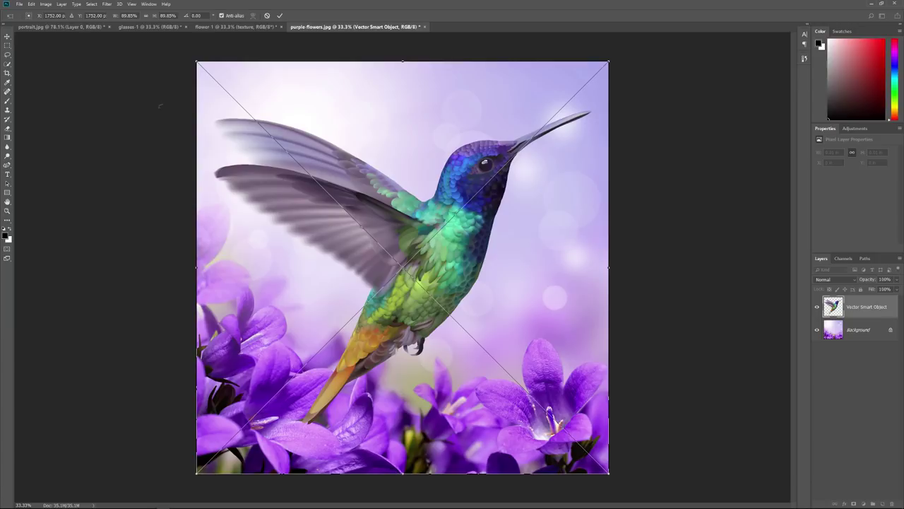
left_click_drag(422, 181, 431, 158)
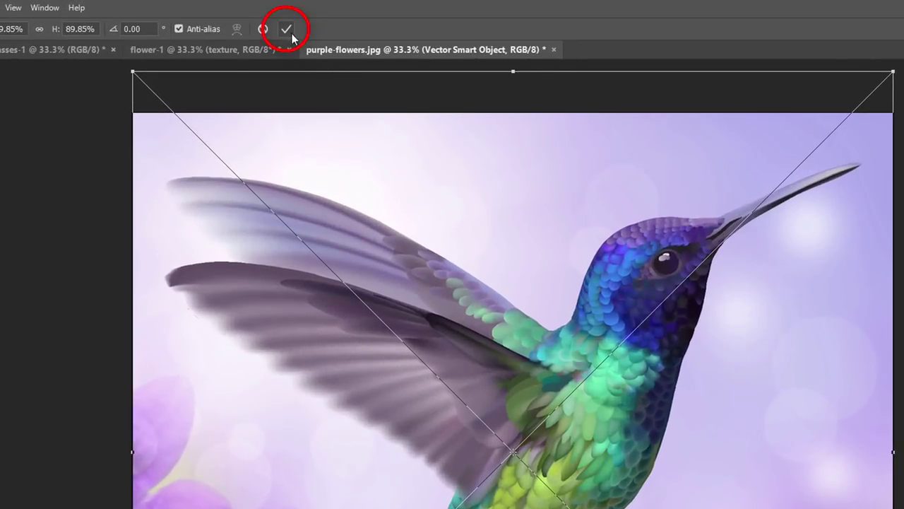
left_click(289, 32)
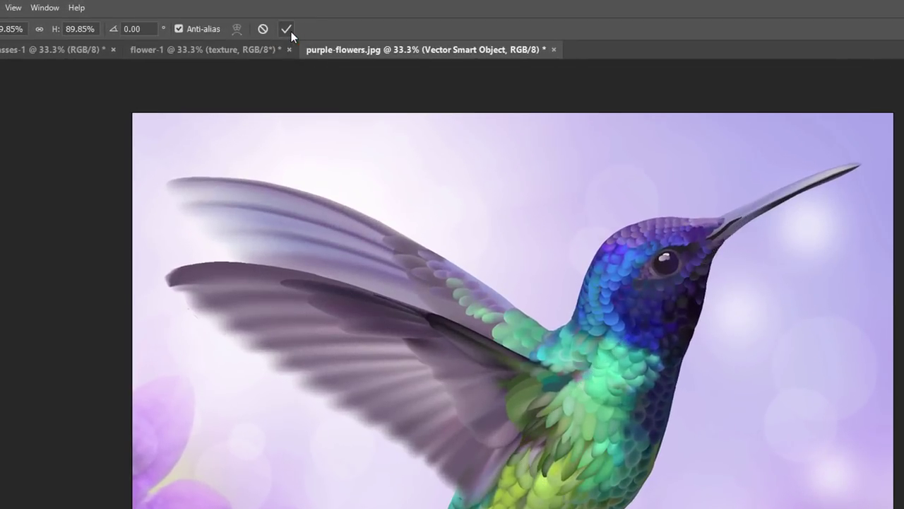